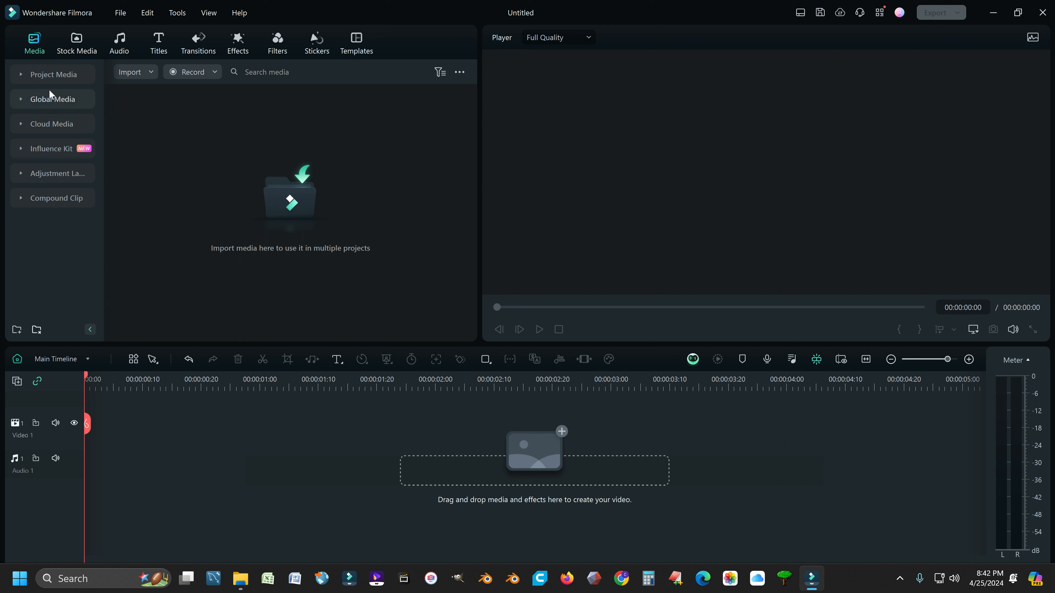
Add the 0001-0150 clip from the project media to the My Image Files folder in Global Media
left_click(68, 75)
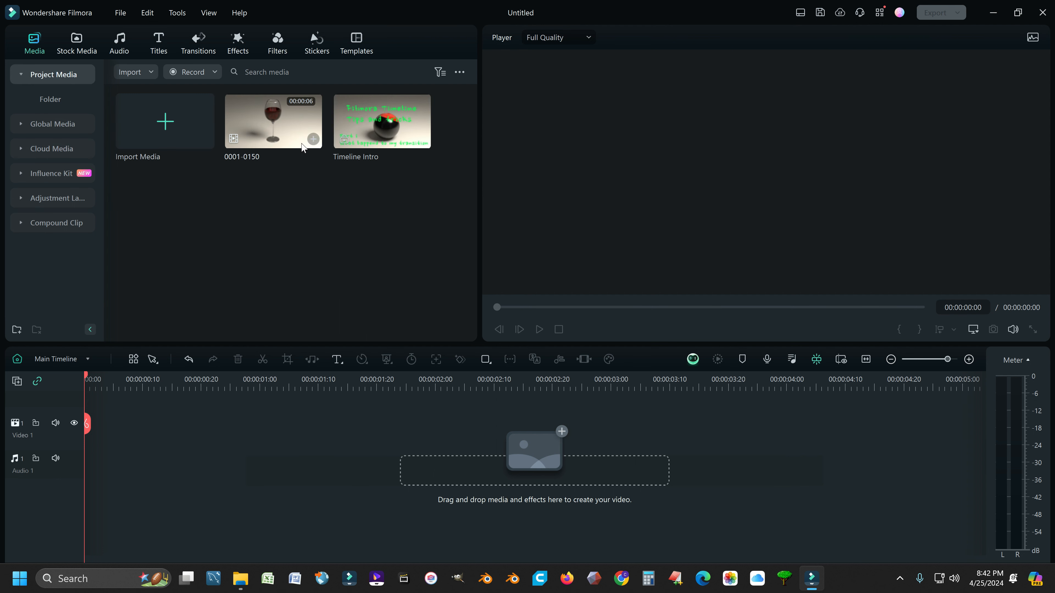
left_click_drag(290, 132, 69, 198)
left_click(41, 124)
left_click(52, 173)
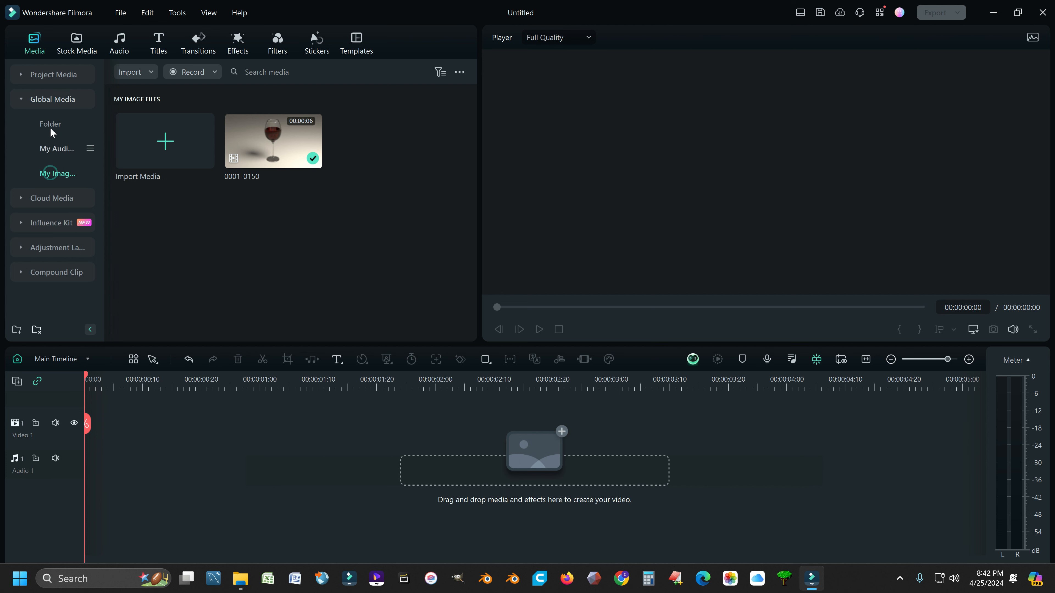
Review the contents of the Global Media audio and image folders, and collapse the Global Media list
left_click(51, 101)
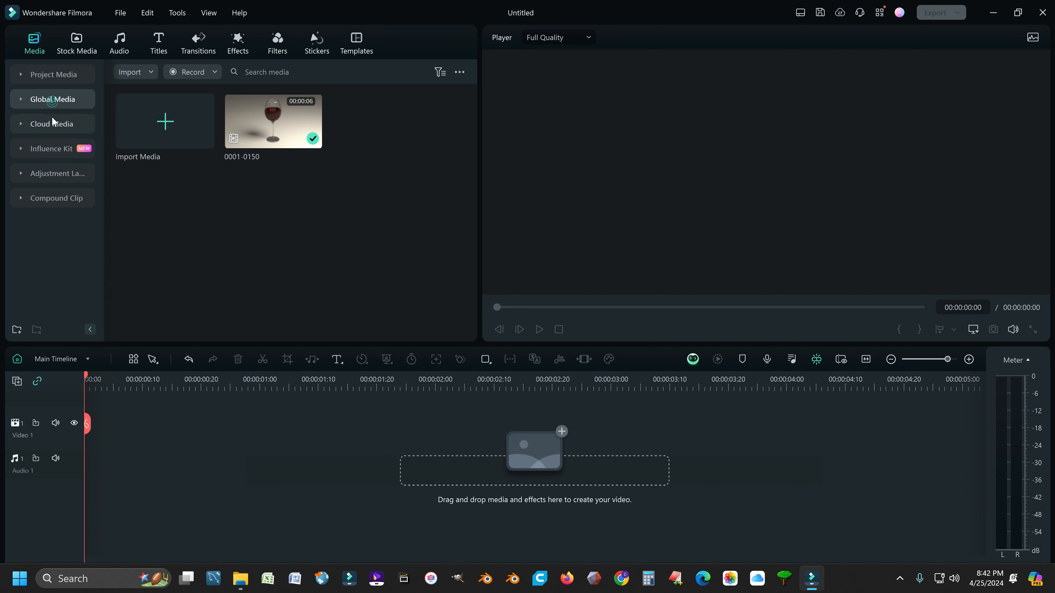
left_click(25, 100)
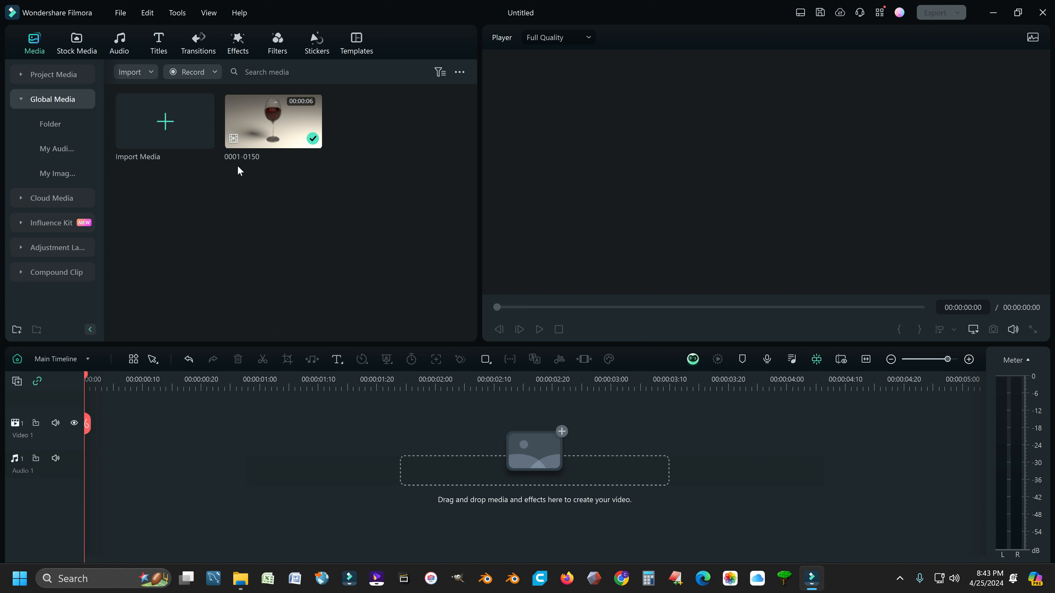
left_click(55, 148)
left_click(58, 174)
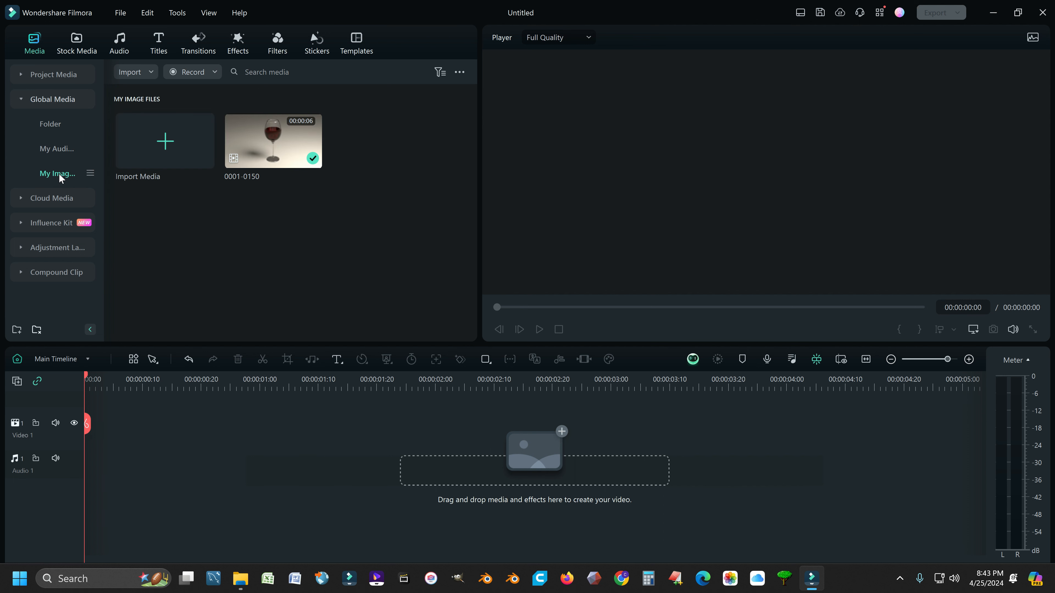
left_click(56, 150)
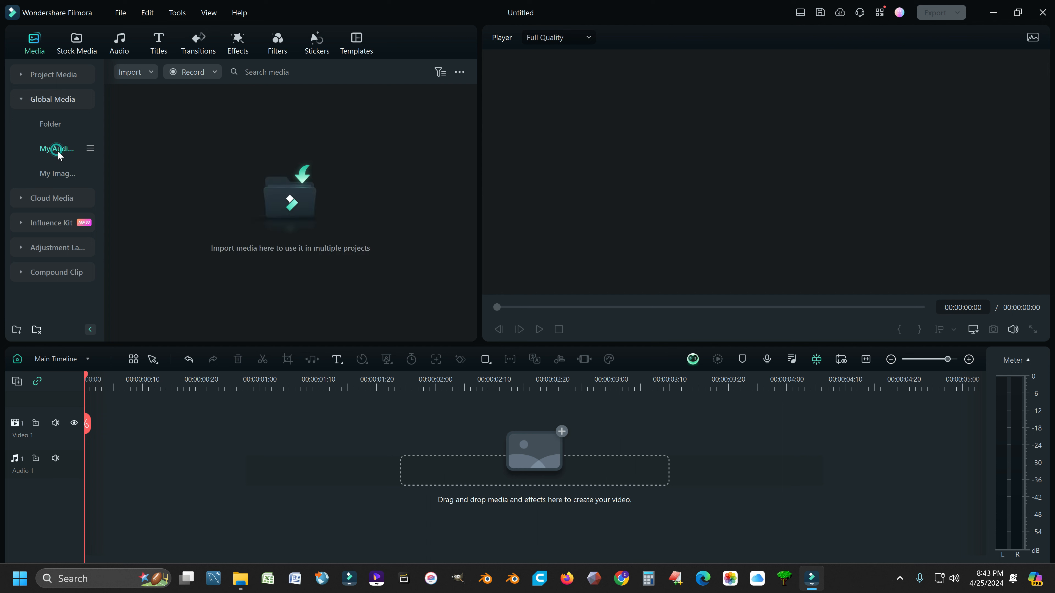
left_click(24, 101)
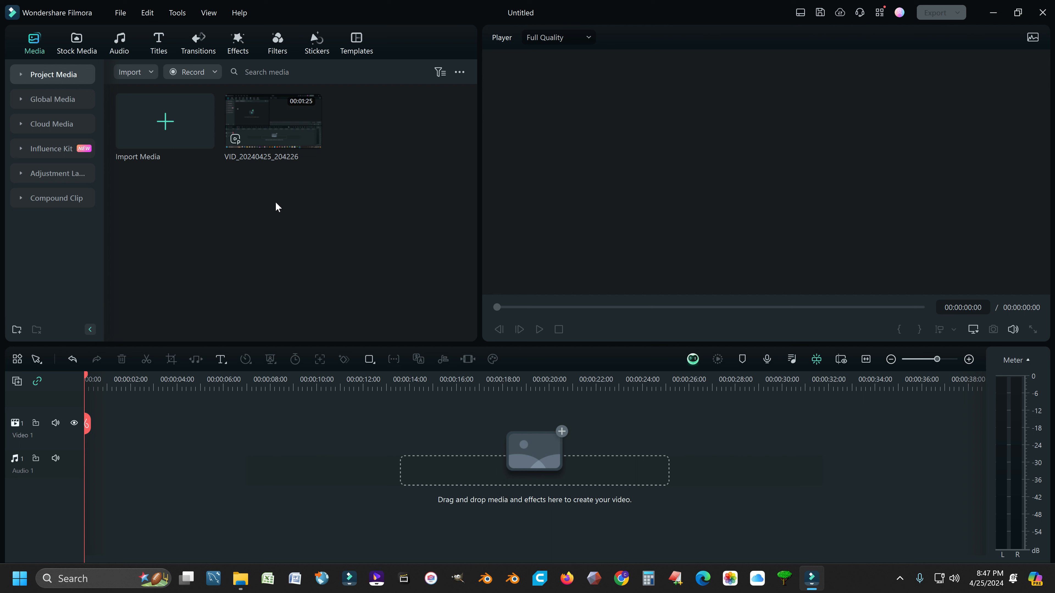
Place the custom template Timeline Demo at the start of the Main Timeline
left_click(357, 46)
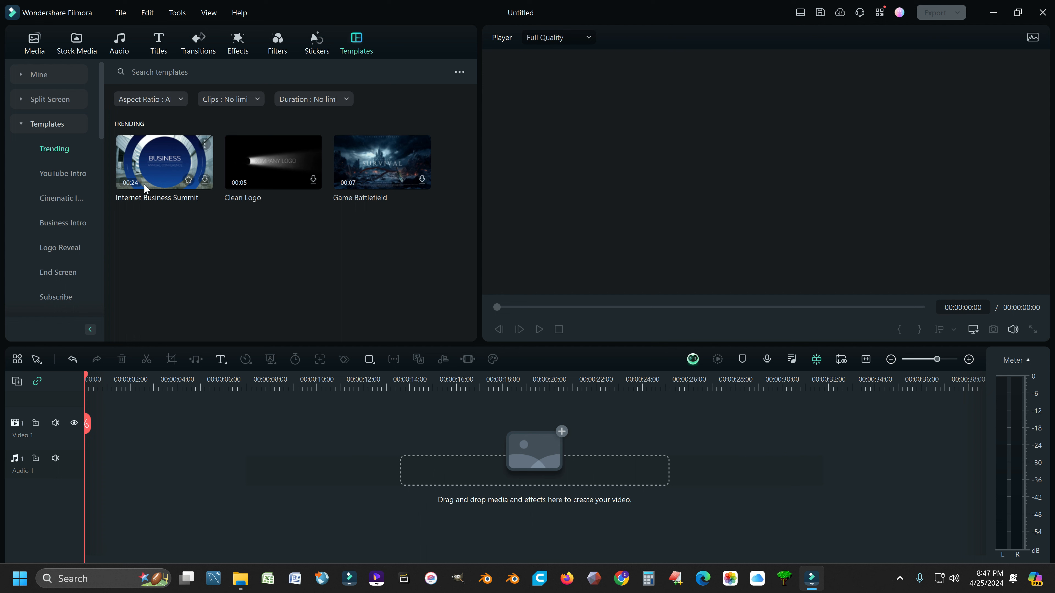
left_click(22, 77)
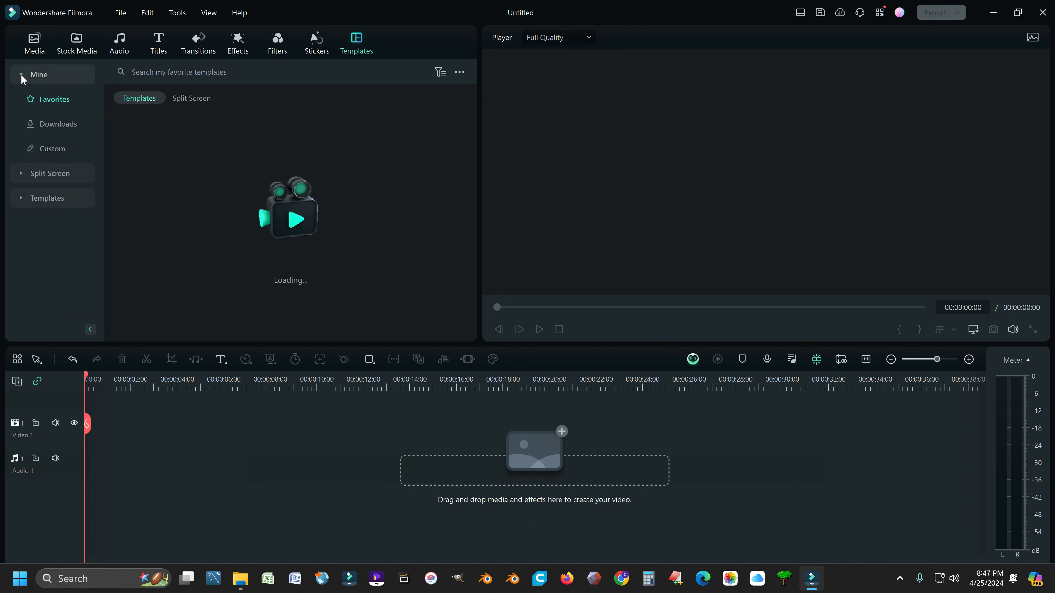
left_click(45, 149)
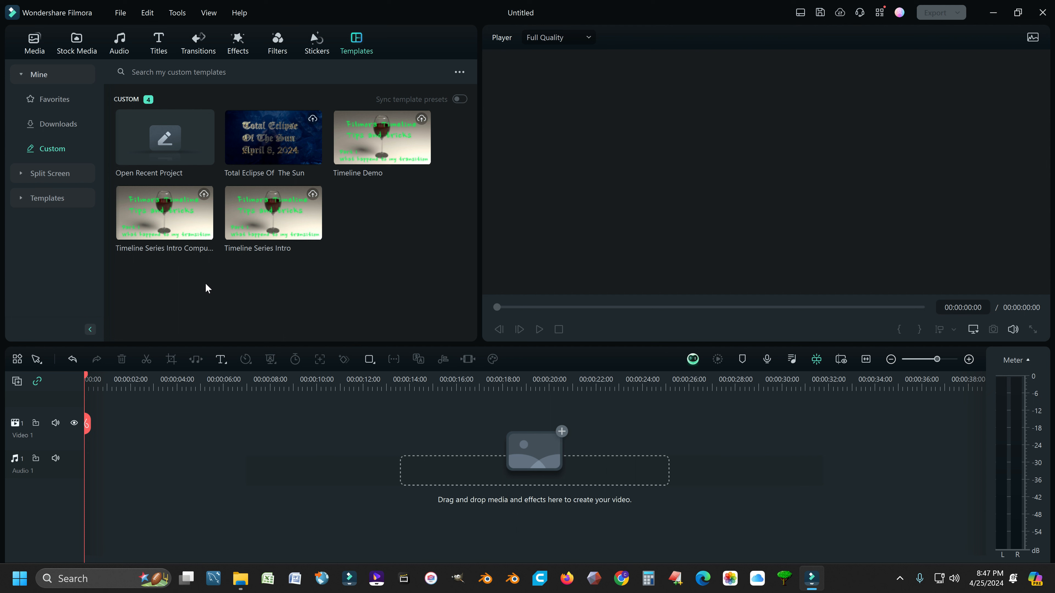
left_click_drag(358, 158, 88, 454)
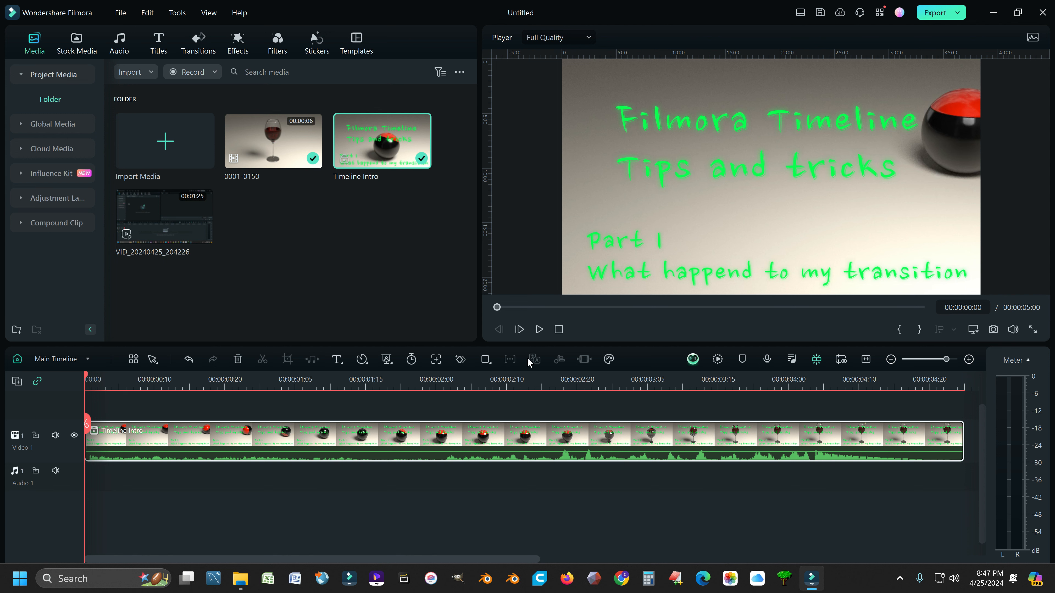
Play the Timeline Intro clip and scrub through its full length to preview the intro
left_click(538, 329)
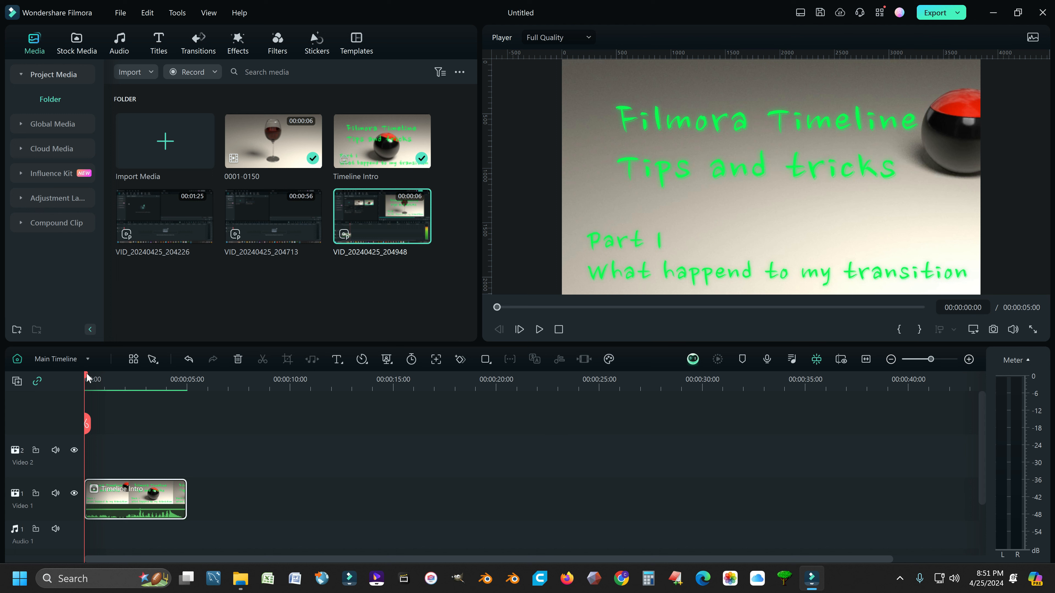
left_click_drag(87, 377, 173, 375)
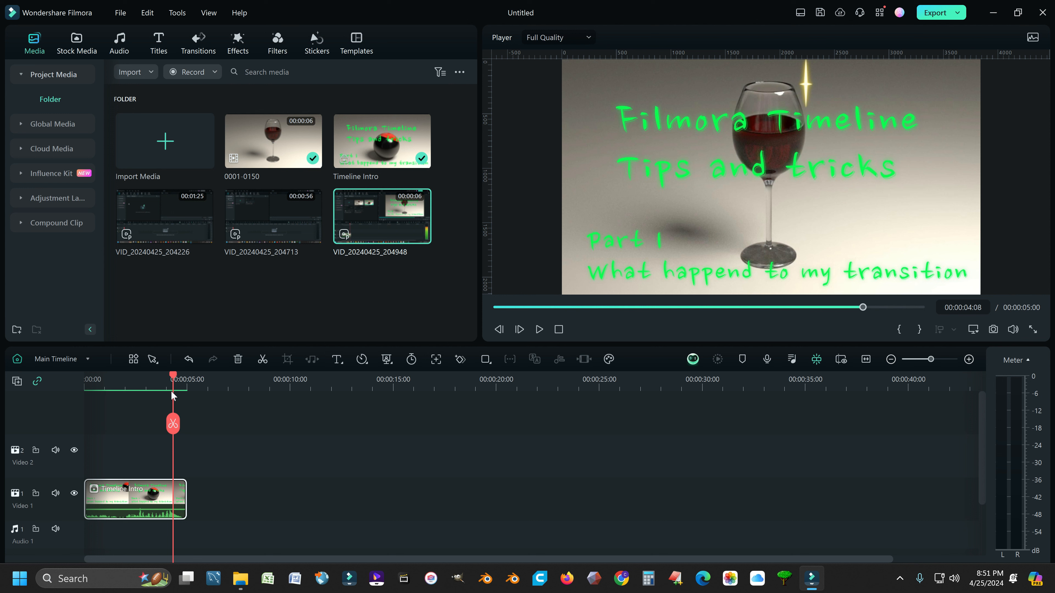
left_click_drag(173, 375, 185, 376)
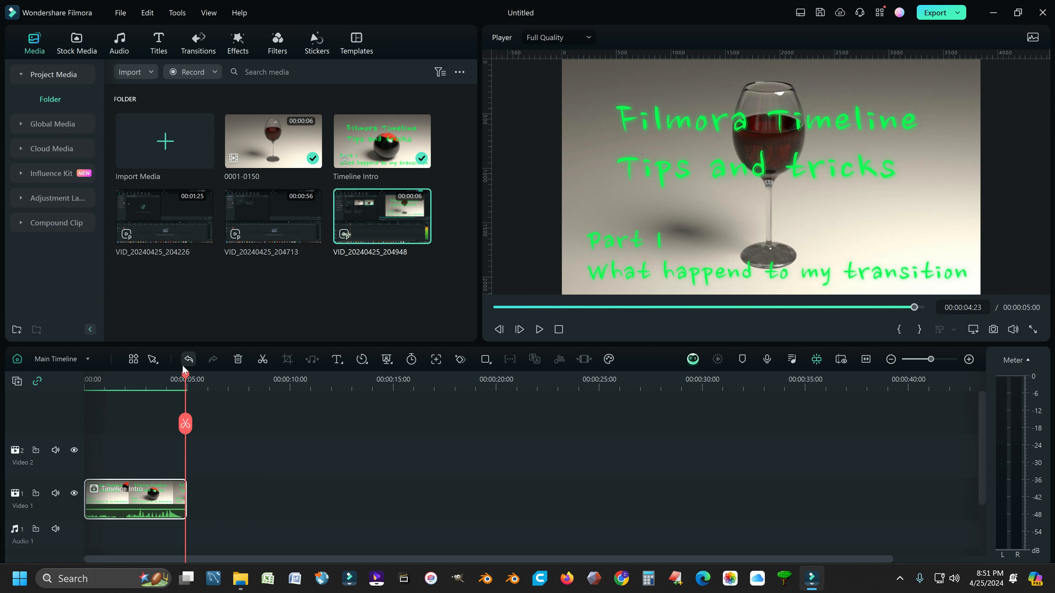
left_click_drag(187, 376, 199, 377)
left_click(213, 491)
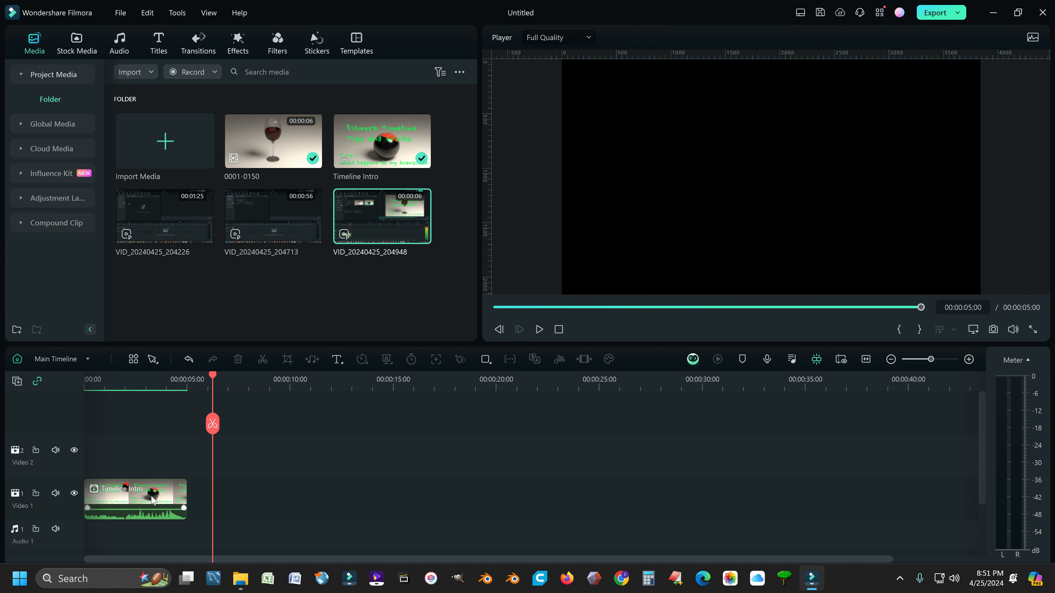
left_click_drag(213, 376, 124, 377)
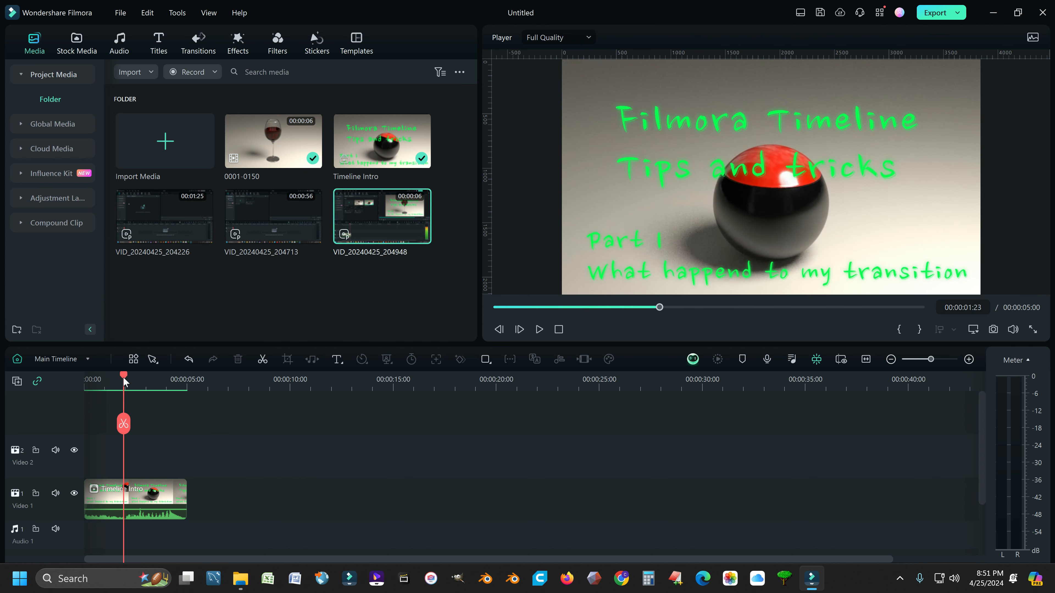
View the saved custom templates and return to the project media
mouse_move(370, 149)
left_click(355, 42)
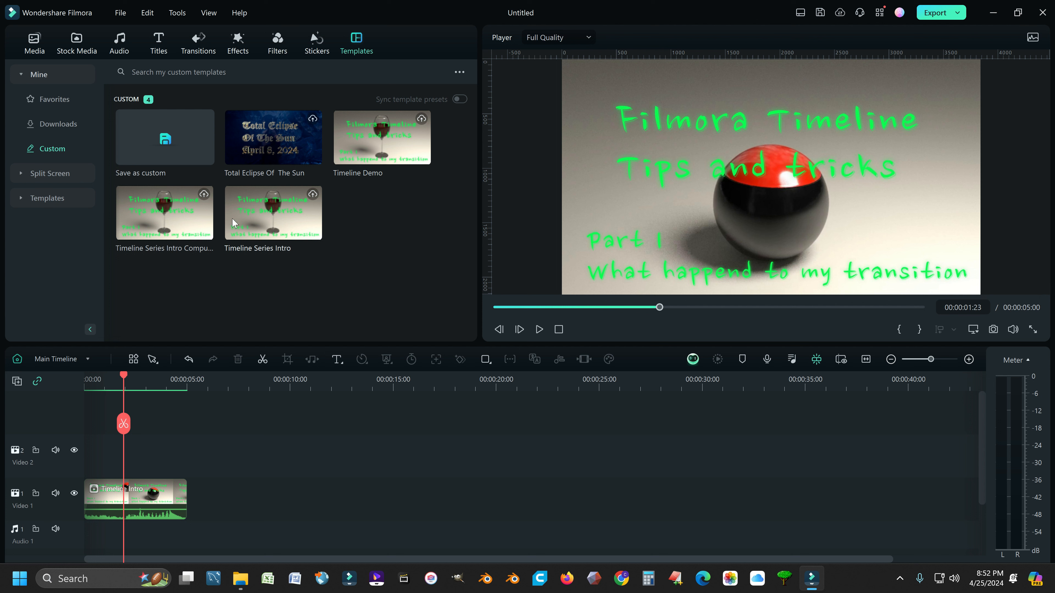
left_click(33, 44)
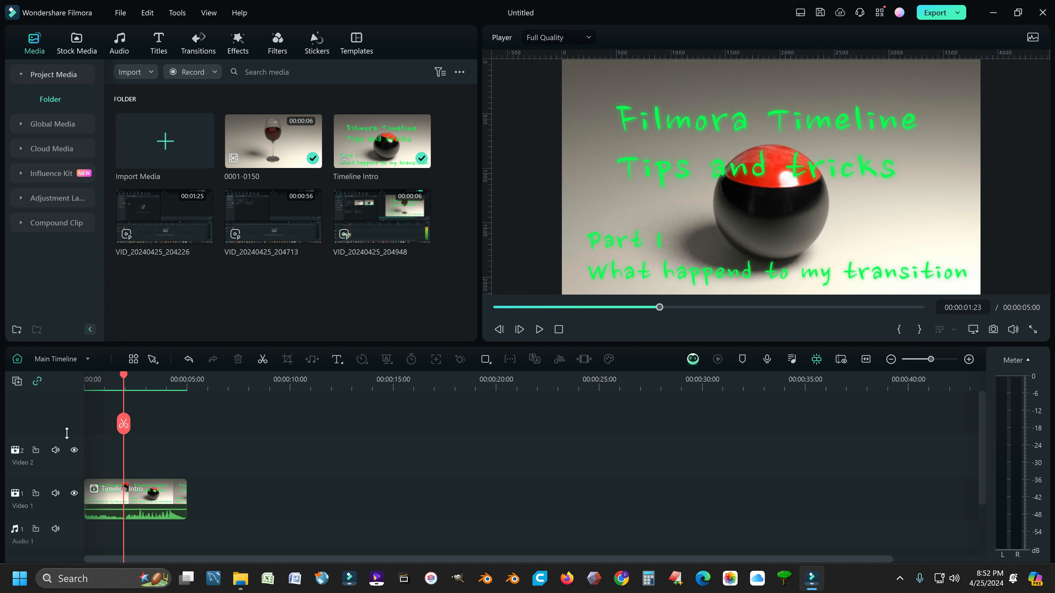
Switch from the Main Timeline to the Timeline Intro timeline and accept the composite clip reminder
left_click(88, 359)
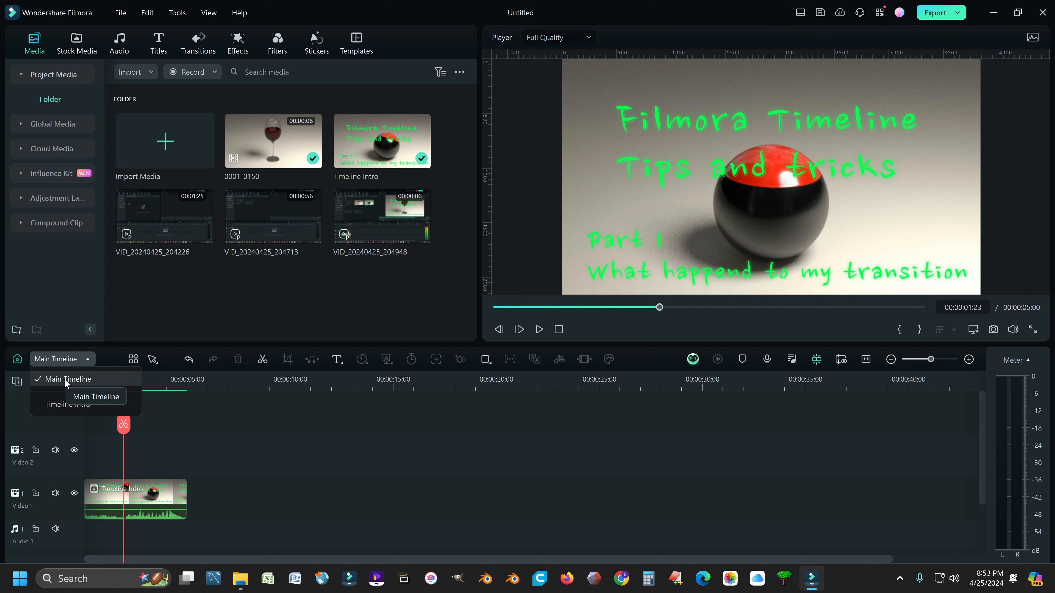
left_click(66, 404)
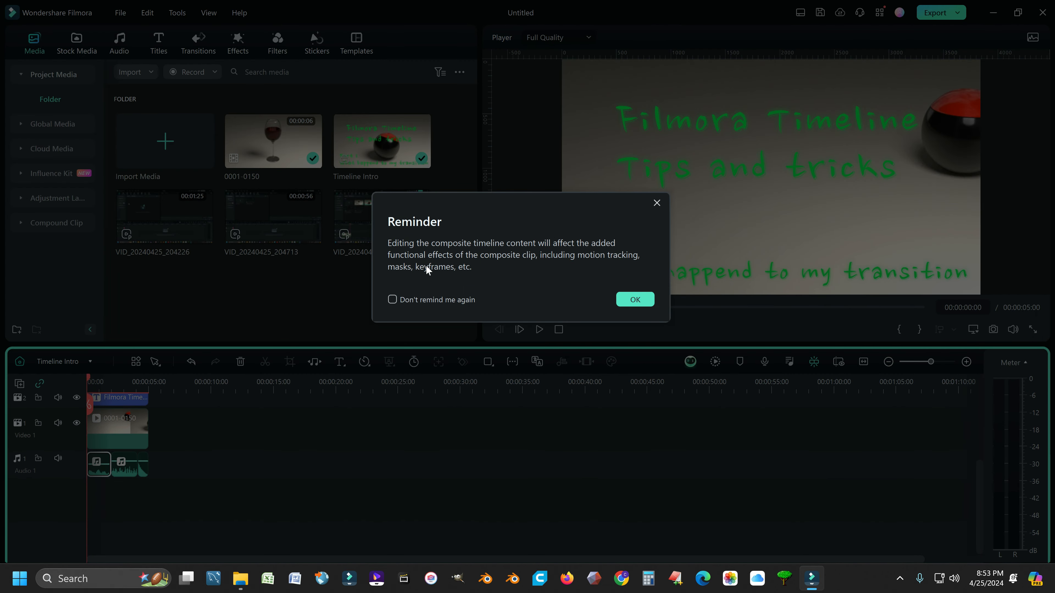
left_click(638, 300)
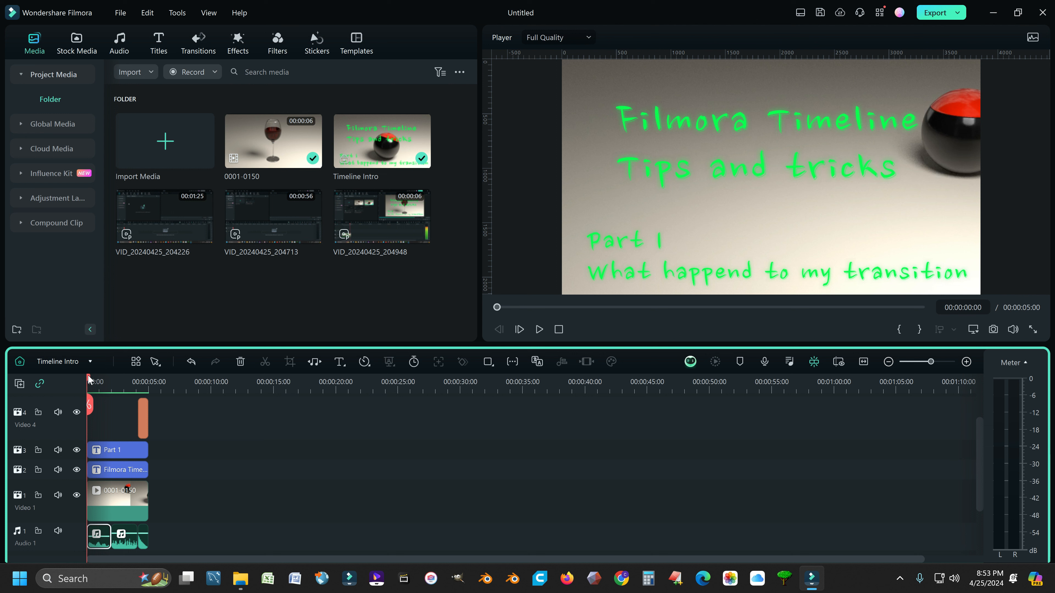
Examine the 0001-0150 video clip and the three audio clips of Timeline Intro, scrubbing the playhead across each sound
left_click(110, 502)
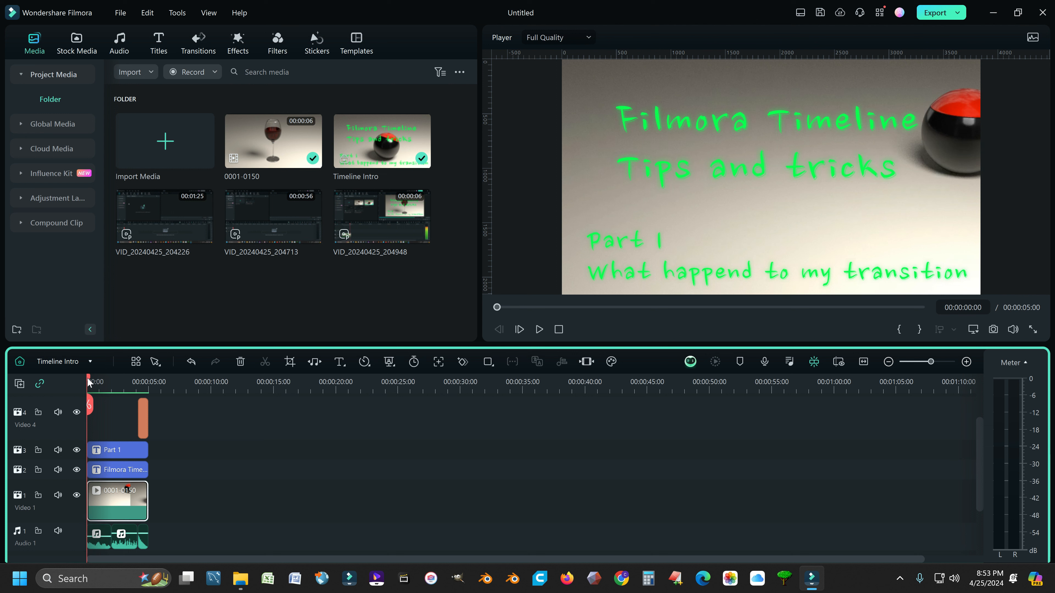
mouse_move(89, 381)
left_mouse_down()
mouse_move(125, 379)
mouse_move(88, 378)
left_mouse_up()
left_click(95, 548)
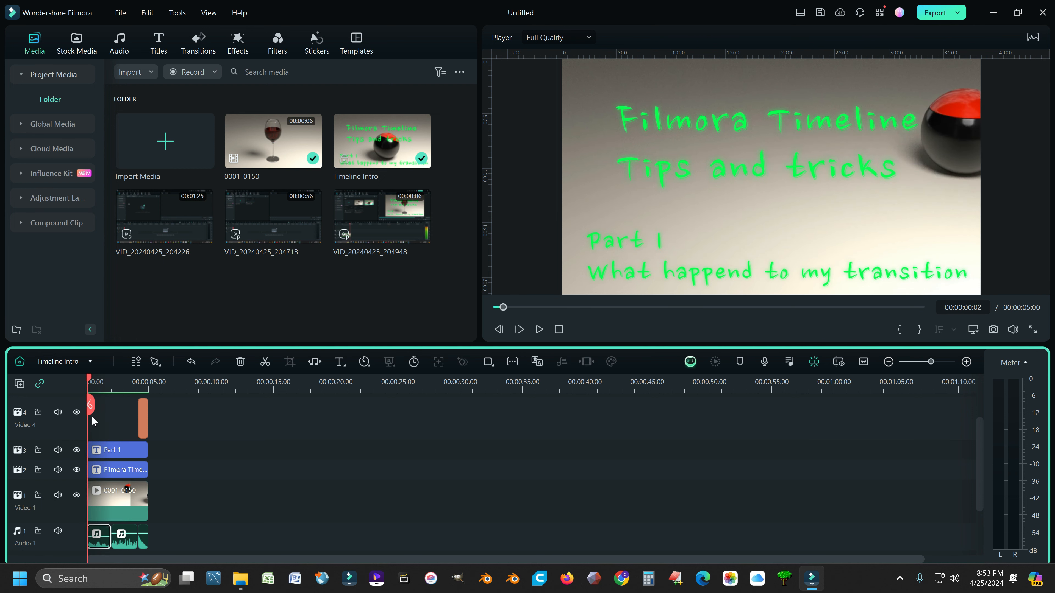
left_click_drag(92, 382, 120, 382)
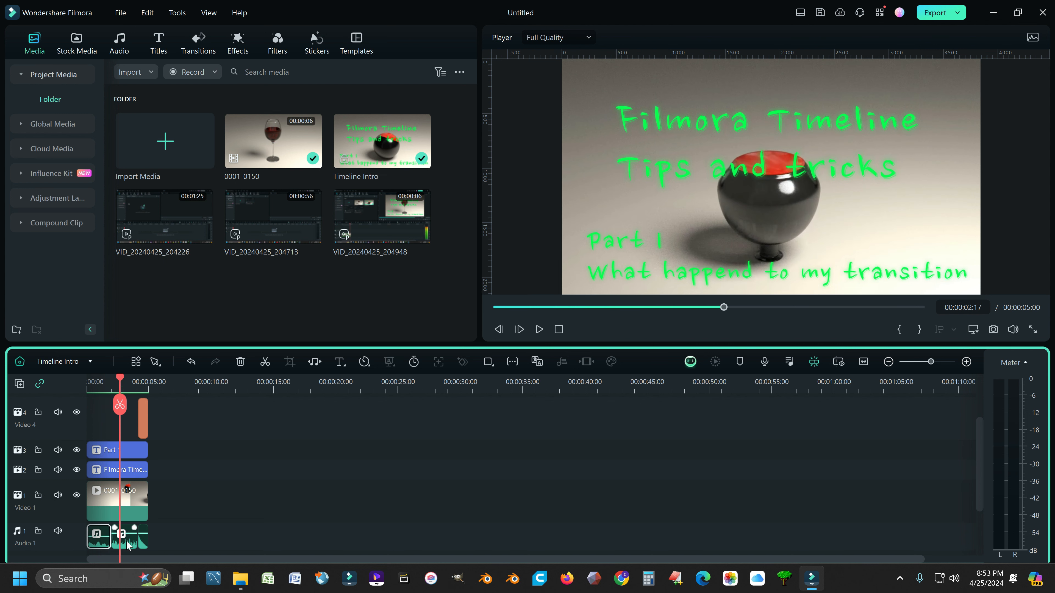
left_click(126, 544)
left_click_drag(121, 380, 131, 380)
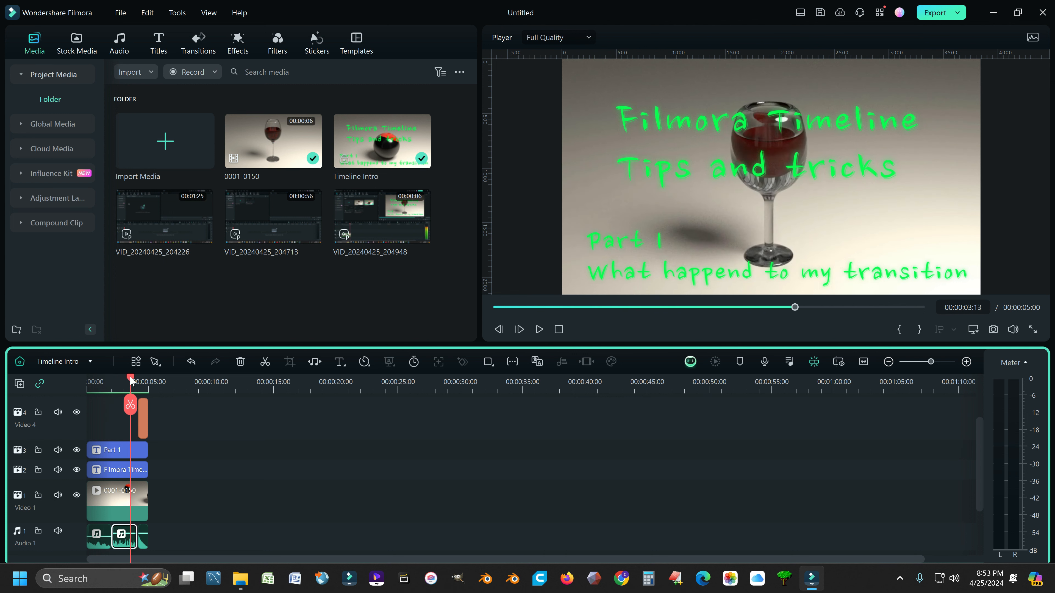
left_click(143, 536)
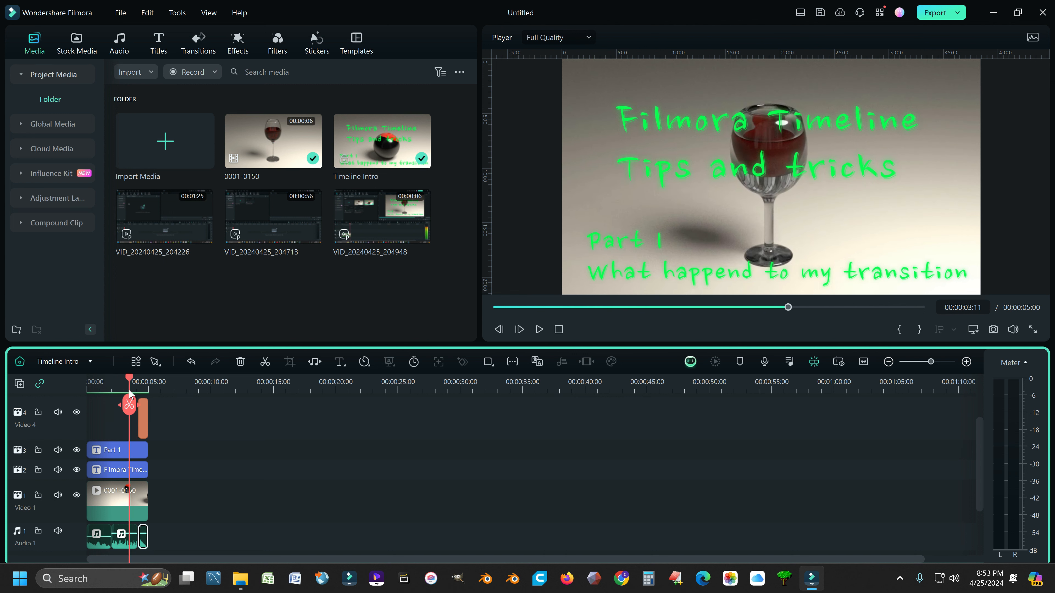
left_click_drag(131, 380, 145, 377)
Examine the sticker clip on the Video 4 track by scrubbing the playhead from mid-intro onto it
left_click(113, 379)
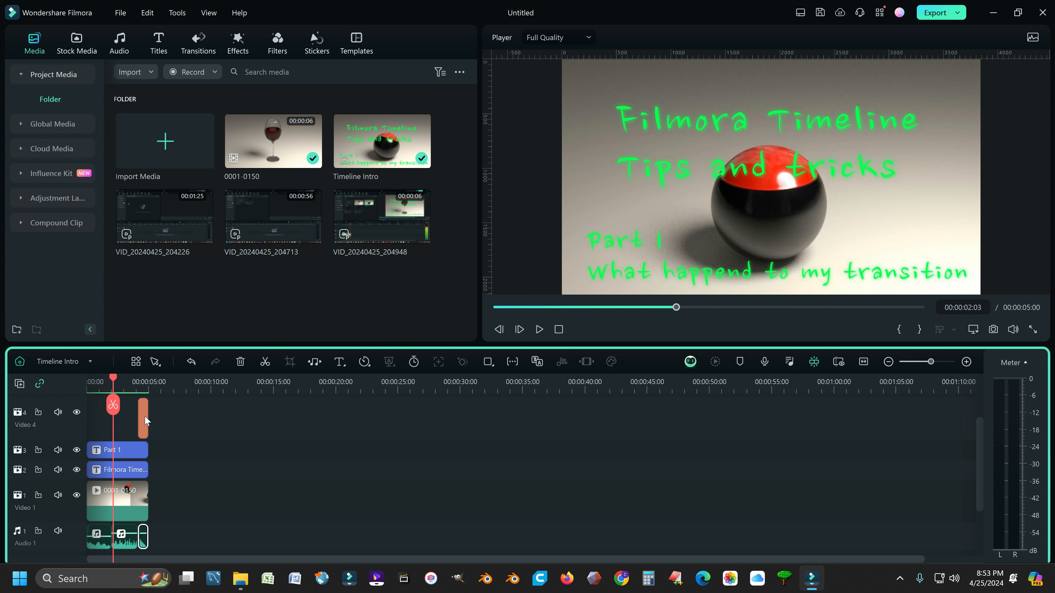
scroll(173, 415, "up", 2)
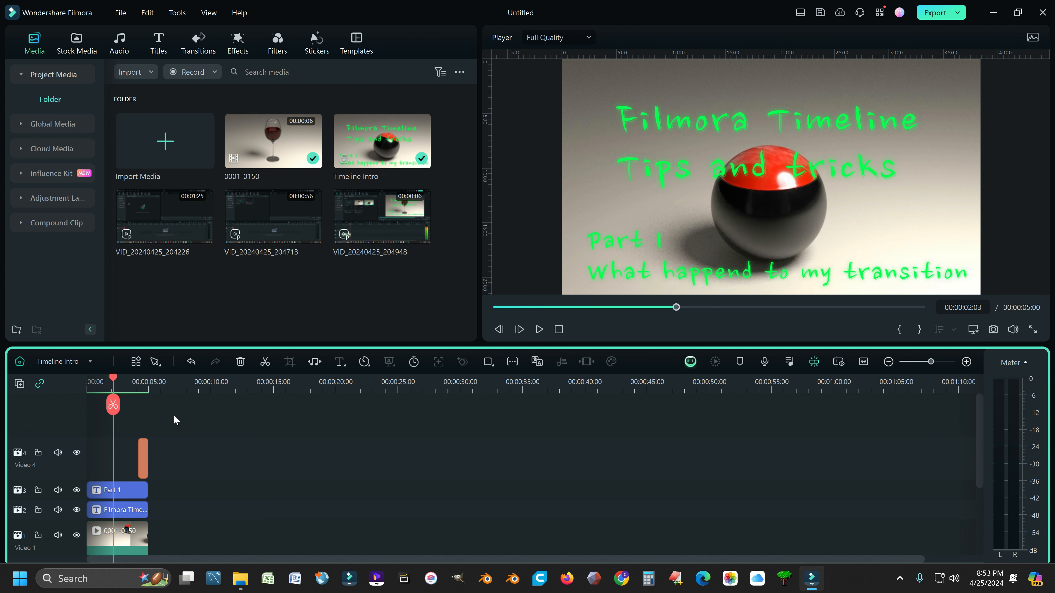
left_click_drag(114, 381, 142, 377)
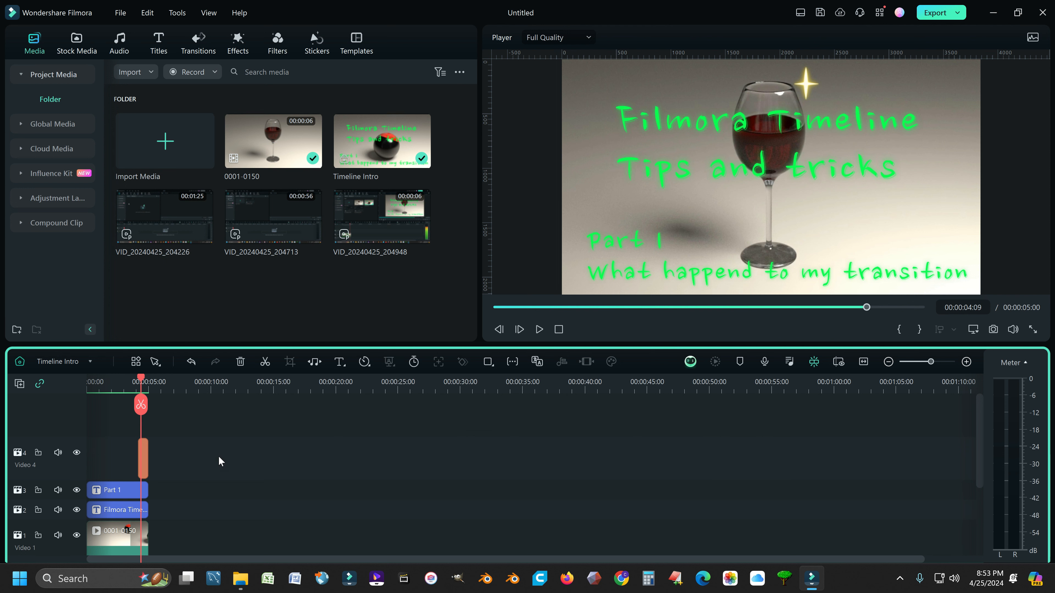
scroll(218, 455, "down", 2)
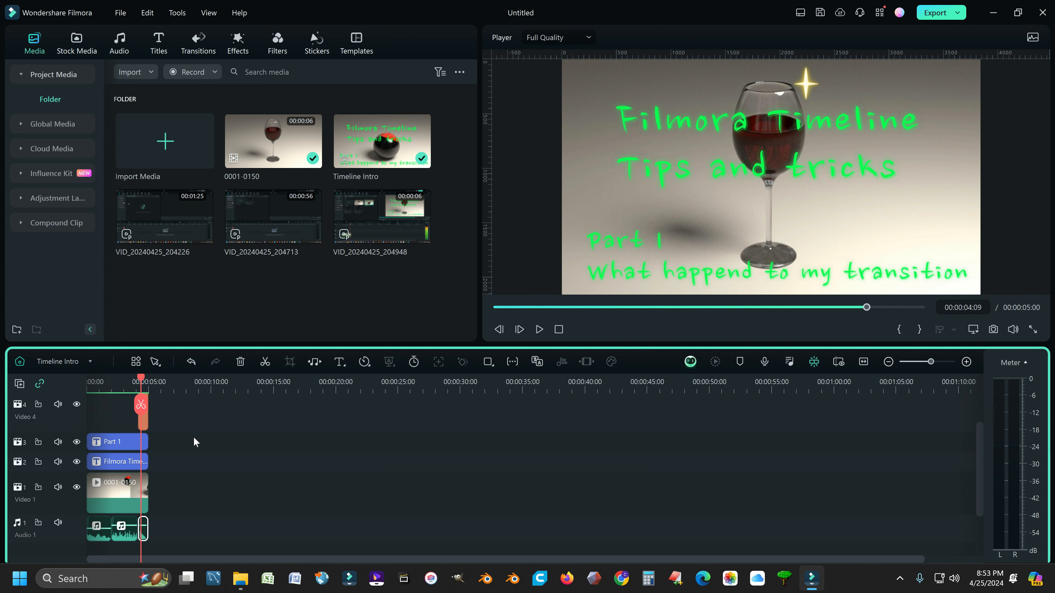
scroll(193, 437, "up", 1)
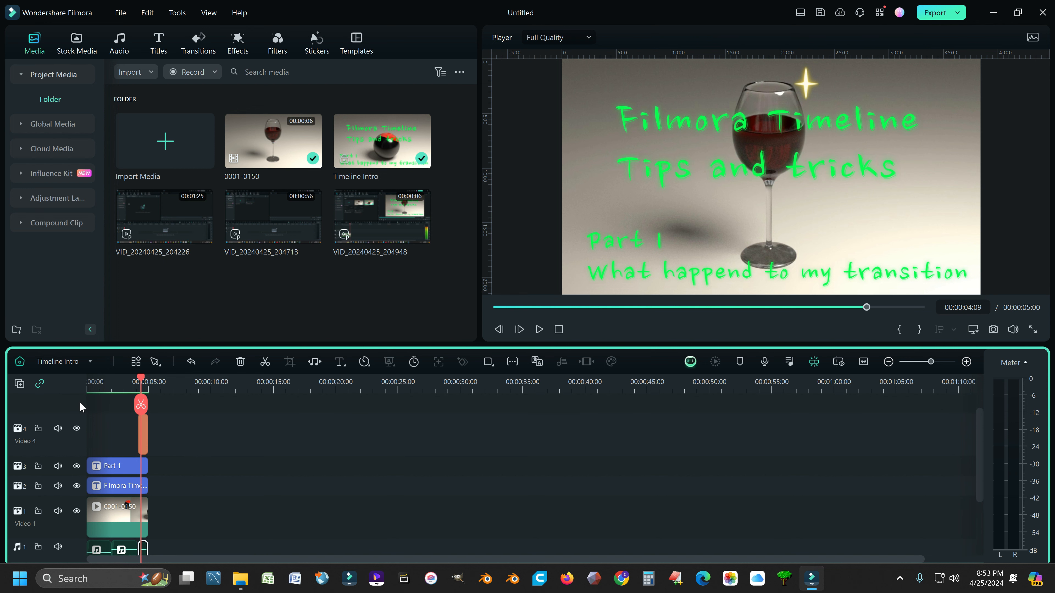
Switch back to the Main Timeline and check the list of available timelines
left_click(90, 362)
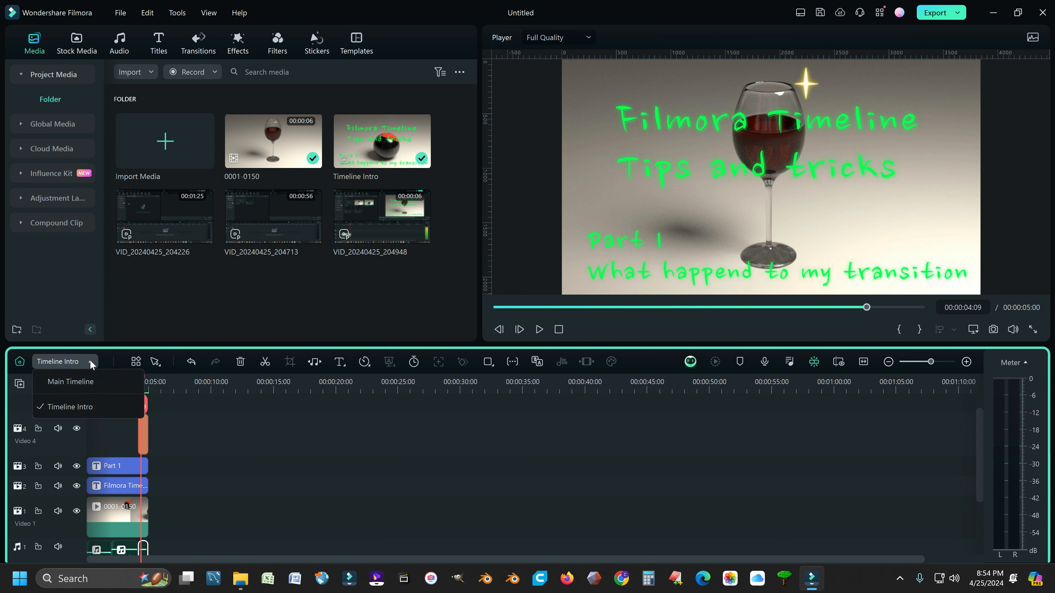
left_click(82, 379)
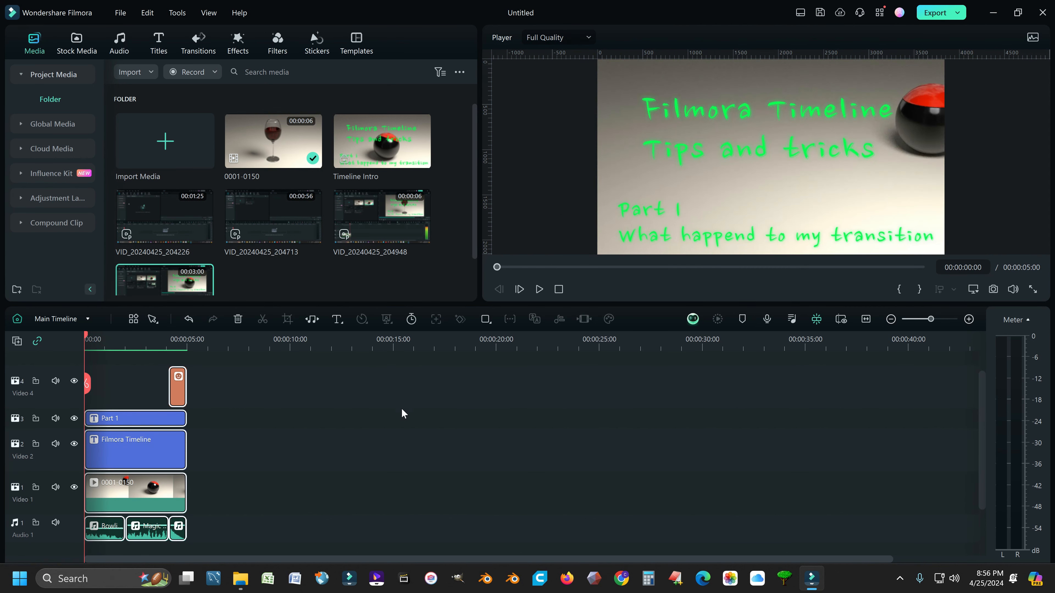
left_click(86, 319)
left_click(79, 338)
Deselect the clips on the Main Timeline, place the playhead past their end, and zoom the timeline out slightly
mouse_move(86, 337)
left_mouse_down()
mouse_move(178, 338)
mouse_move(71, 331)
left_mouse_up()
left_click(275, 459)
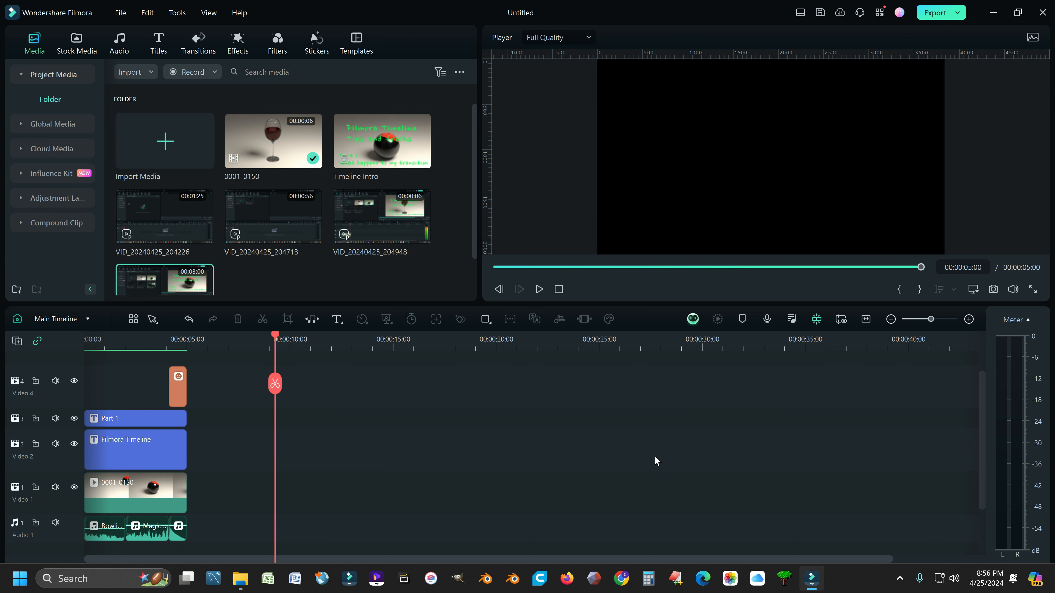
left_click_drag(718, 347, 699, 368)
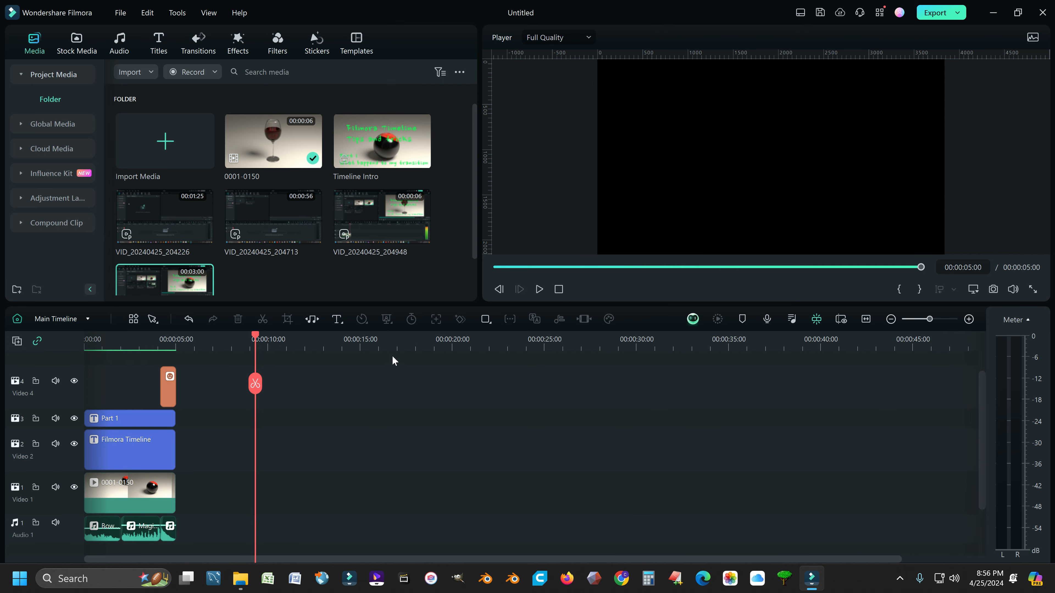
Combine all the clips on the Main Timeline into a compound clip named "Test for you guys"
left_click_drag(398, 348, 362, 346)
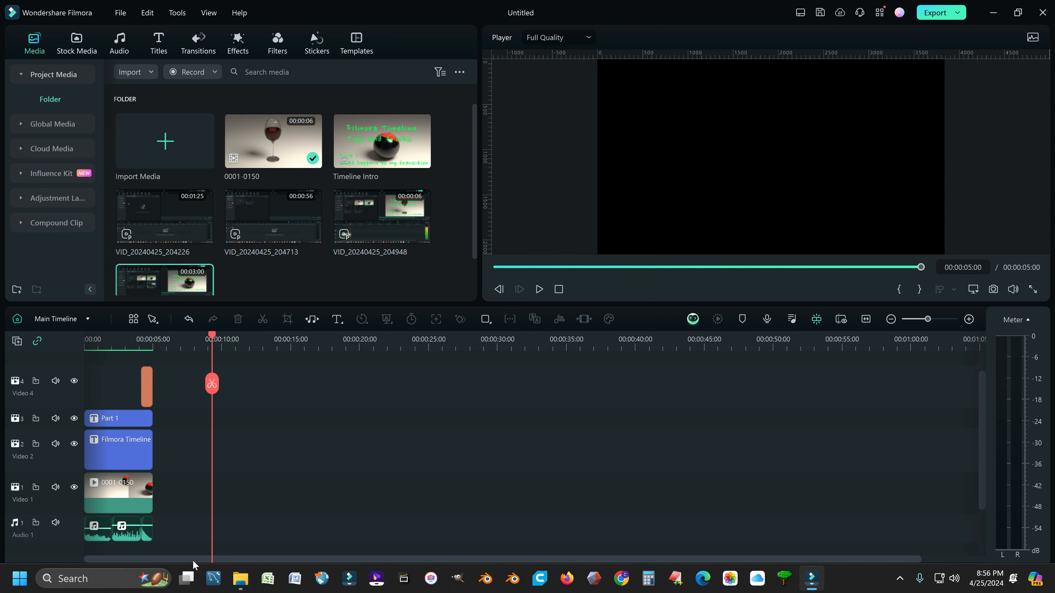
scroll(177, 549, "down", 2)
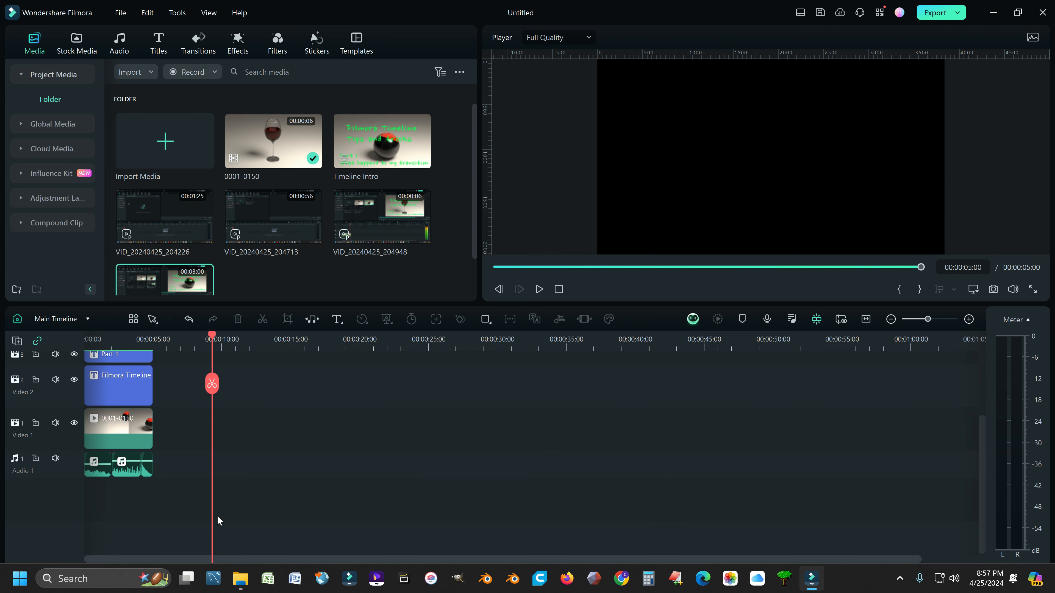
scroll(217, 515, "up", 2)
left_click_drag(160, 510, 96, 375)
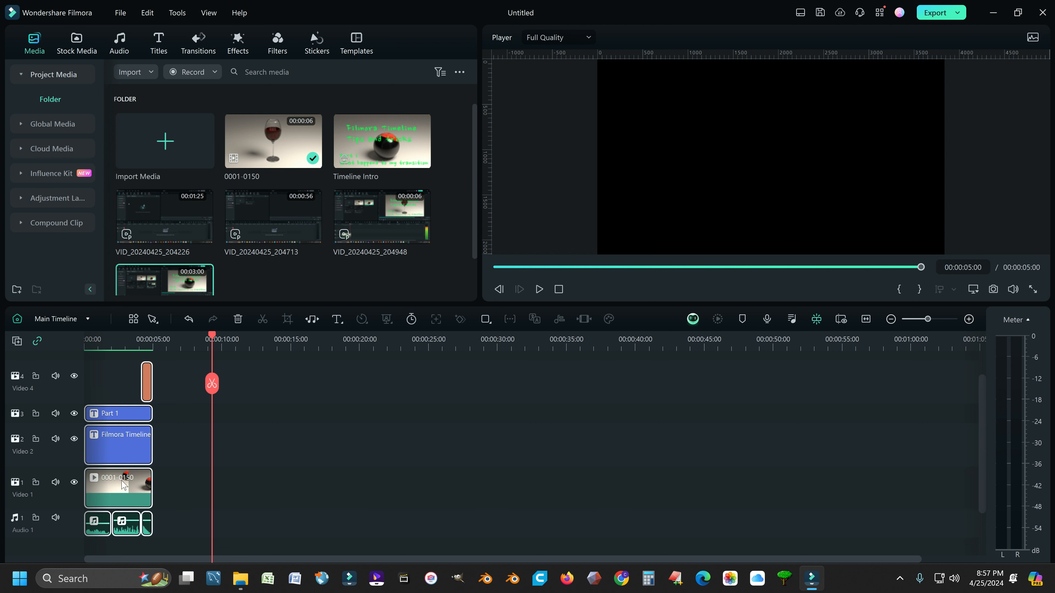
right_click(123, 443)
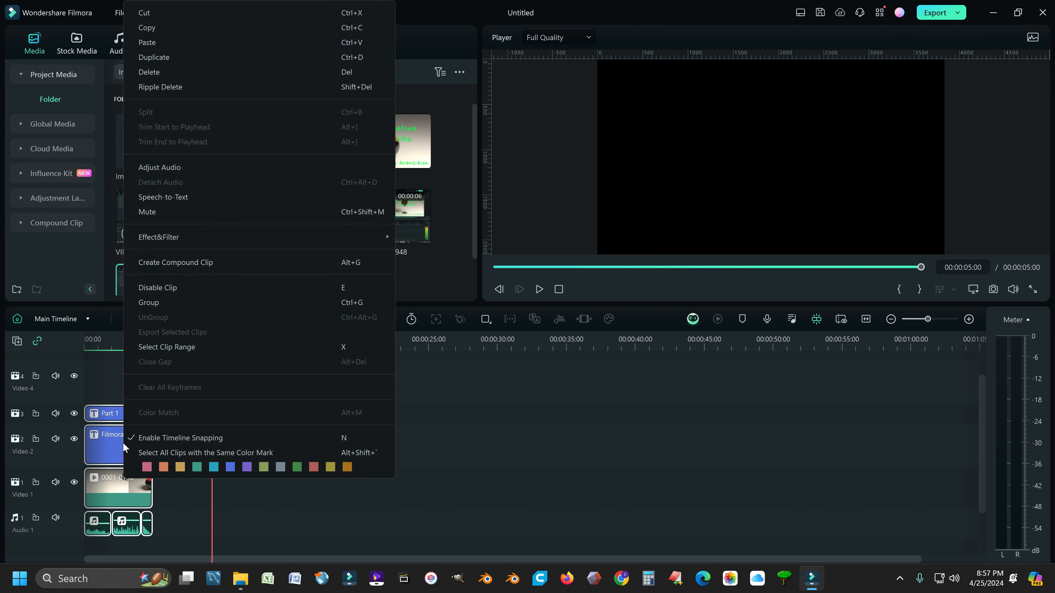
left_click(173, 263)
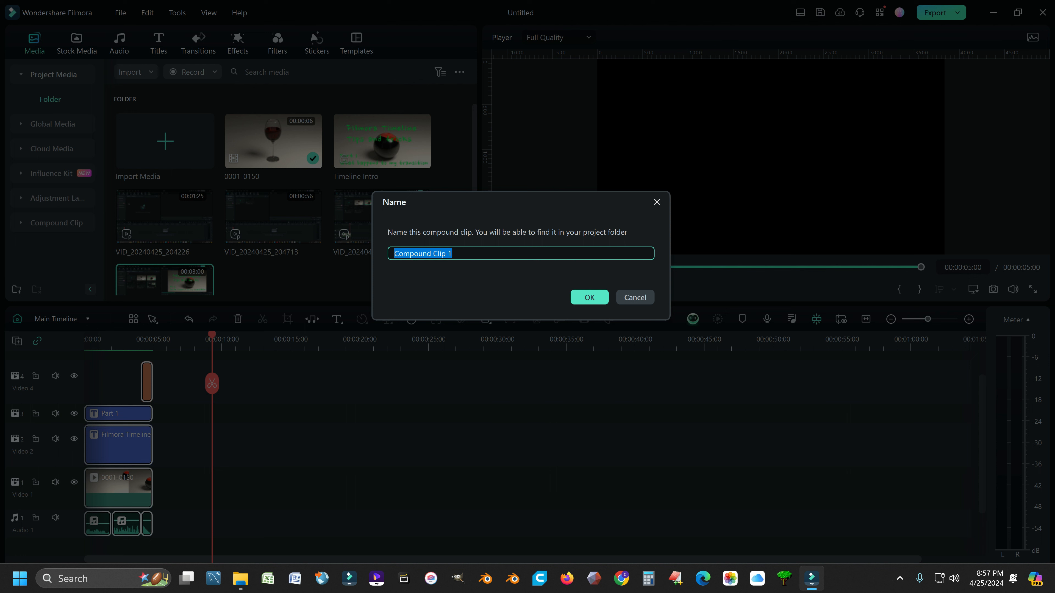
key("BackSpace")
type("T")
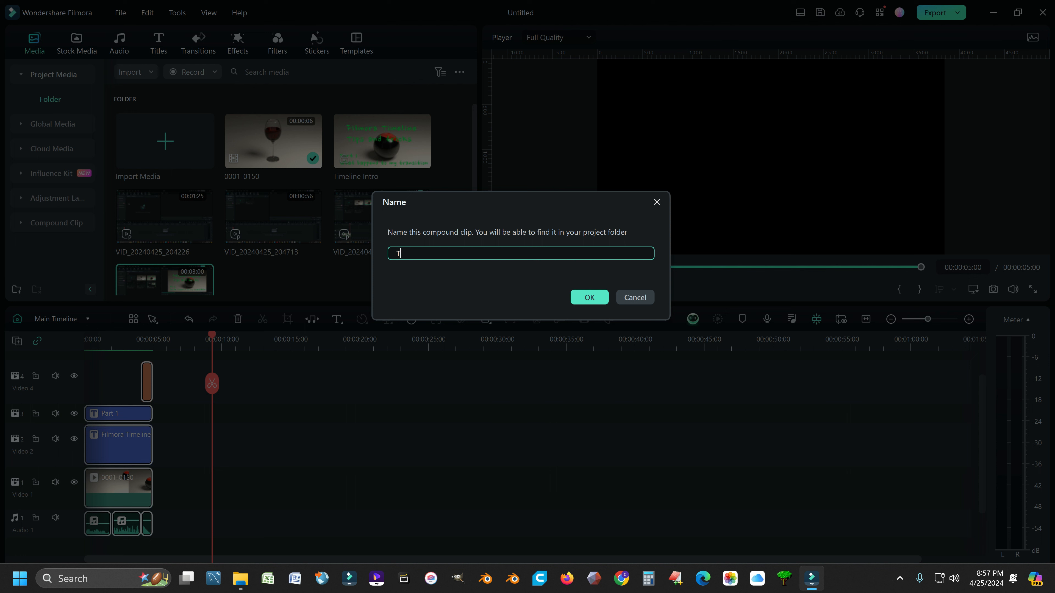
type("est for ;")
type("ou guys")
left_click(588, 302)
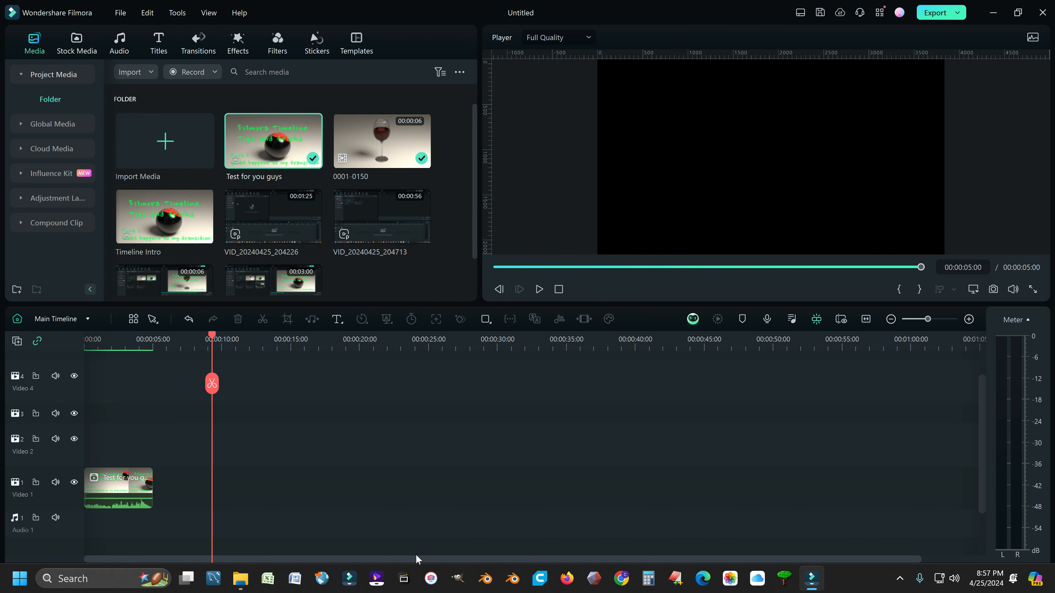
Look through the project media and the list of available timelines for the new compound clip
scroll(375, 249, "down", 1)
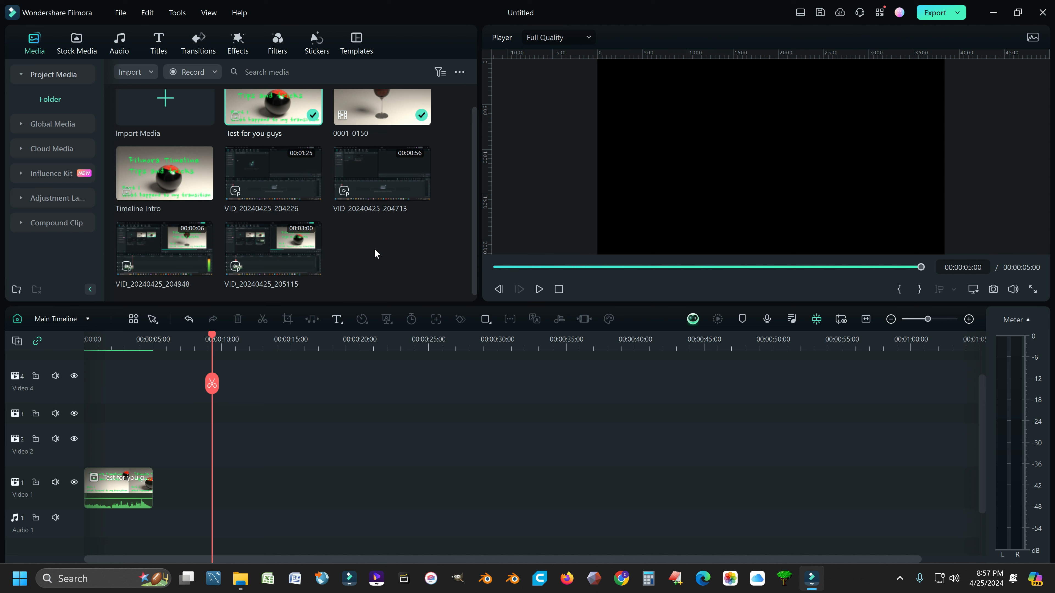
scroll(320, 156, "up", 1)
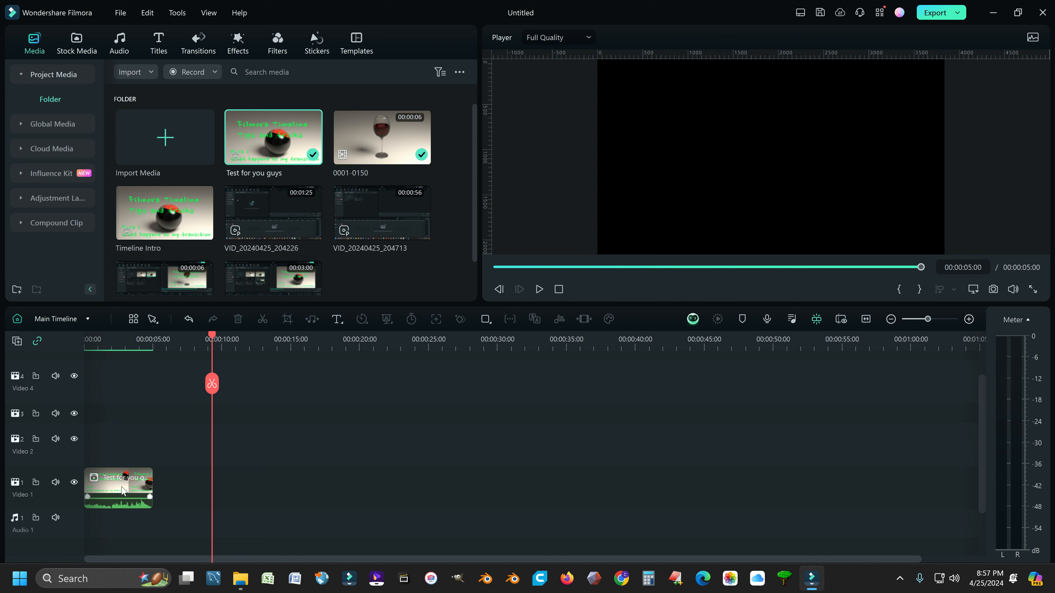
left_click(85, 319)
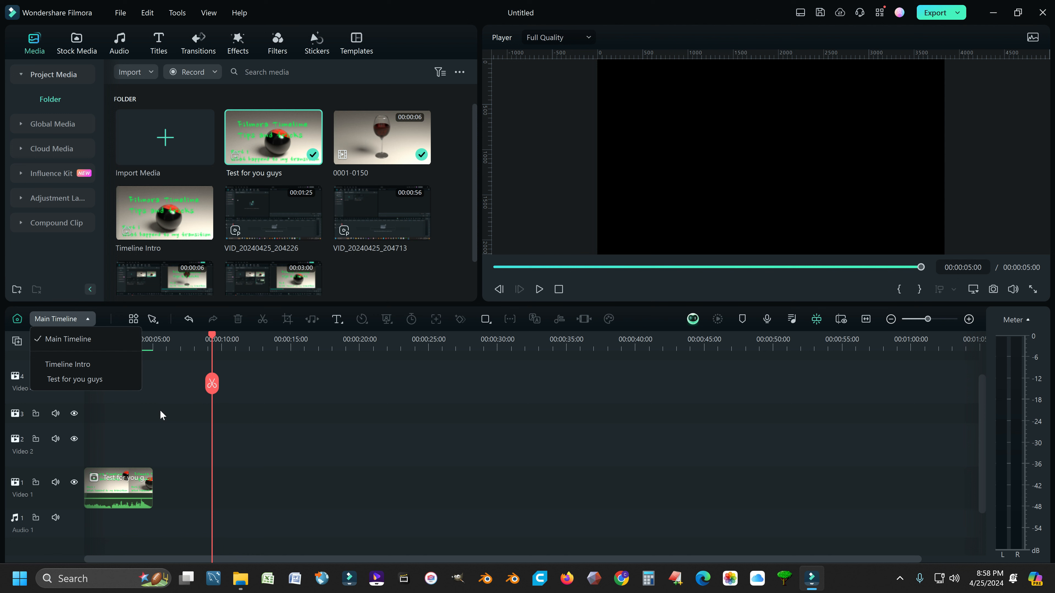
Save the current project as a custom template and rename it "Just for you guys"
left_click(356, 39)
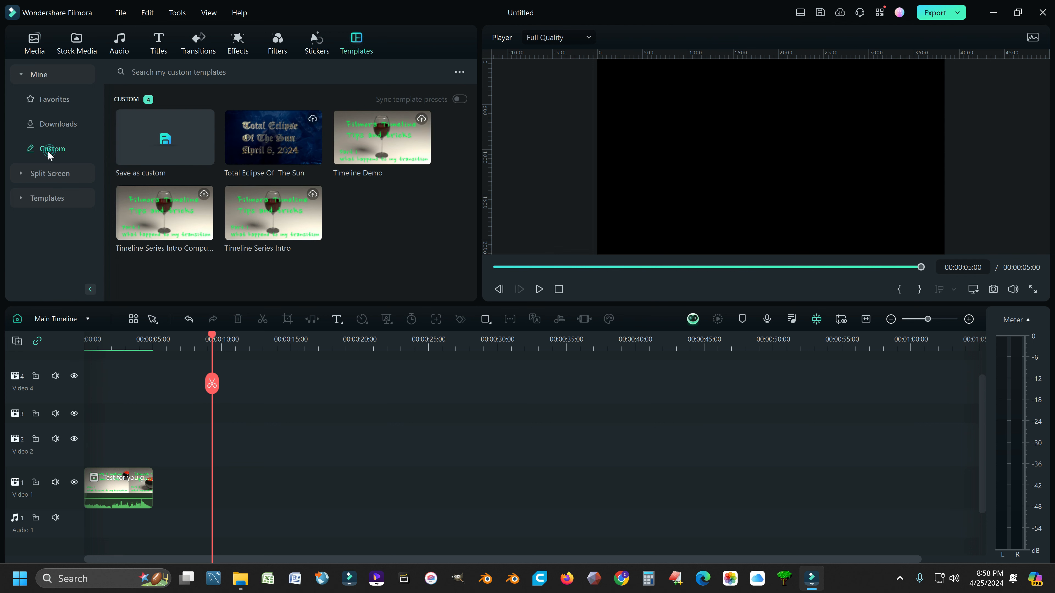
left_click(168, 144)
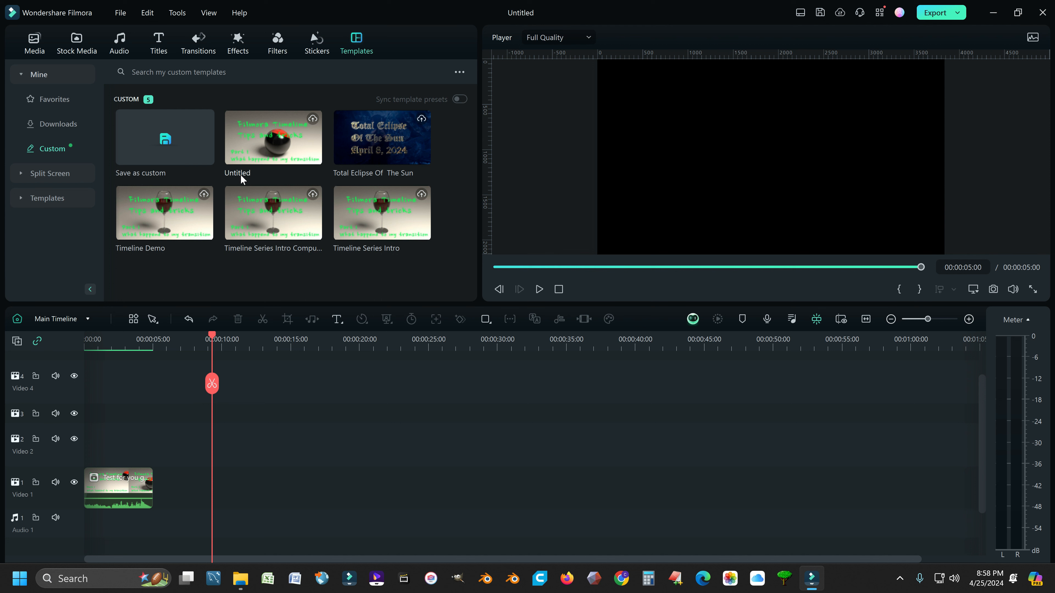
right_click(246, 155)
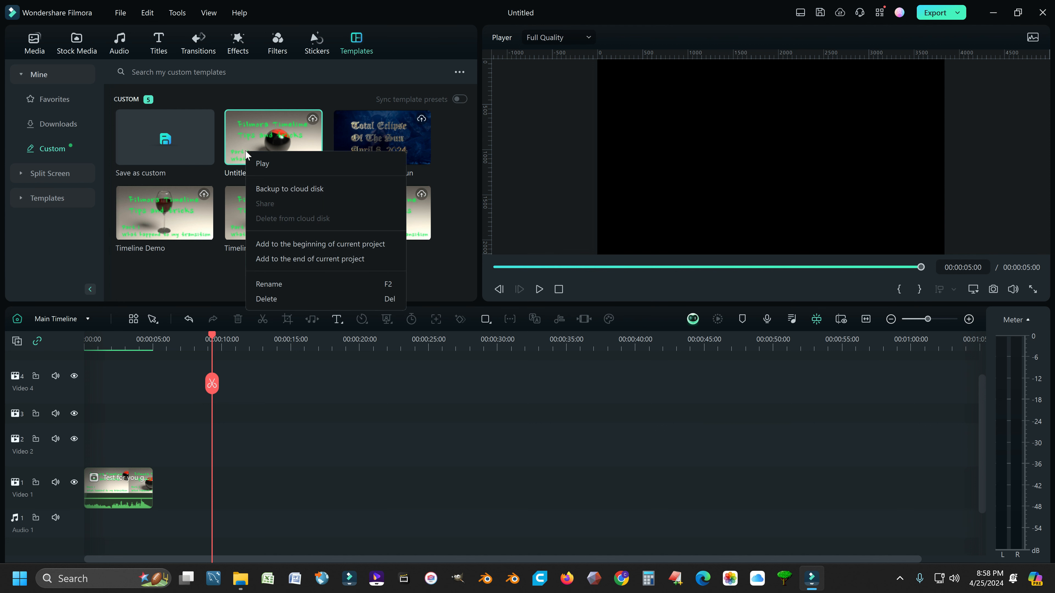
left_click(265, 284)
type("Just for you guys")
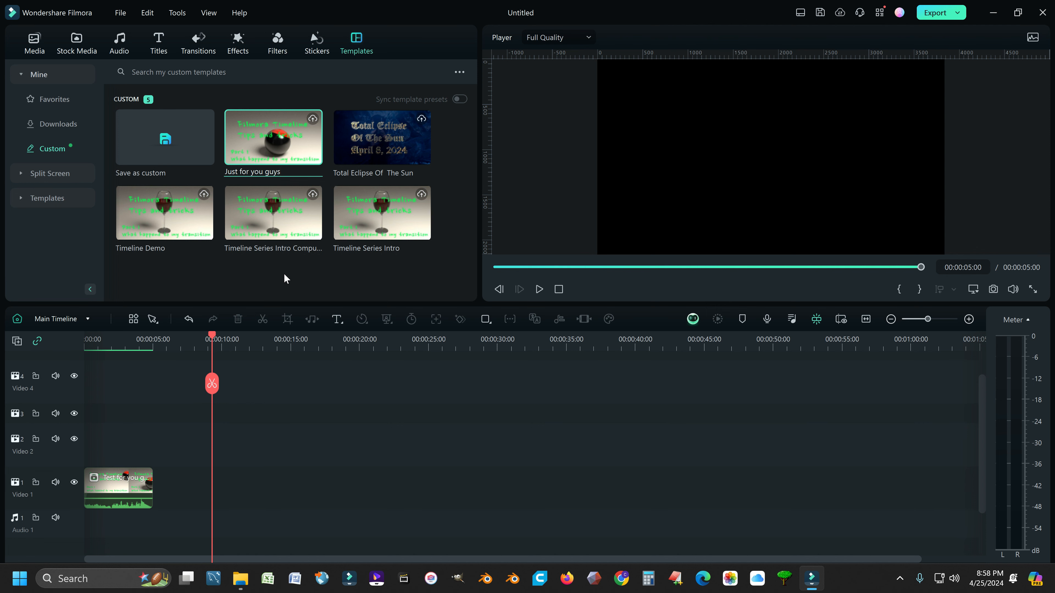
key("Return")
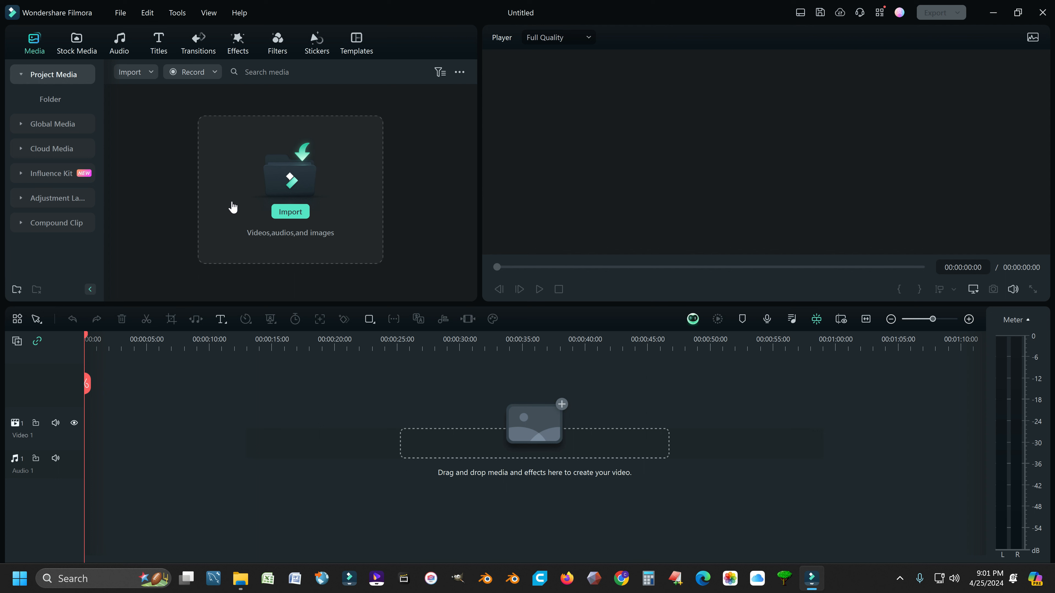
Look through Global Media in the empty project, including its image files folder and its default folder
left_click(22, 125)
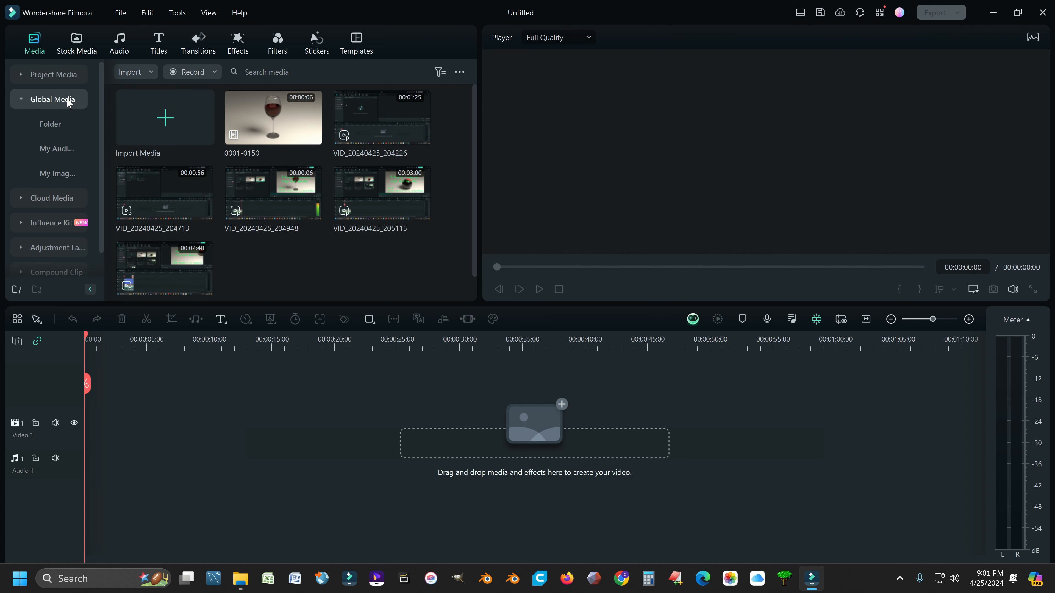
left_click(57, 174)
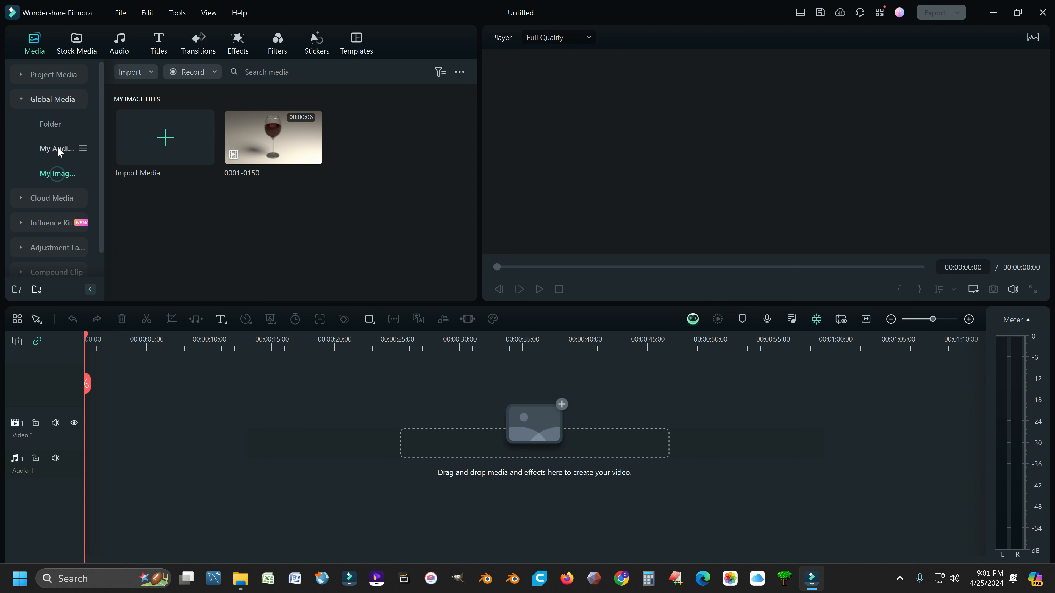
left_click(51, 124)
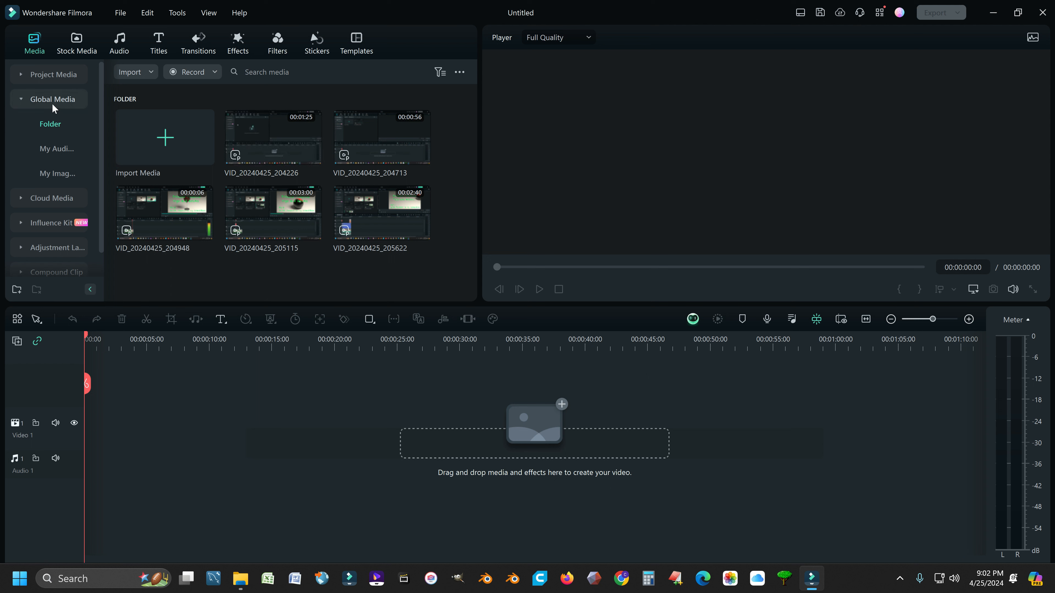
Place the custom template "Just for you guys" at the start of Video 1 and open its "Test for you guys" timeline
left_click(356, 44)
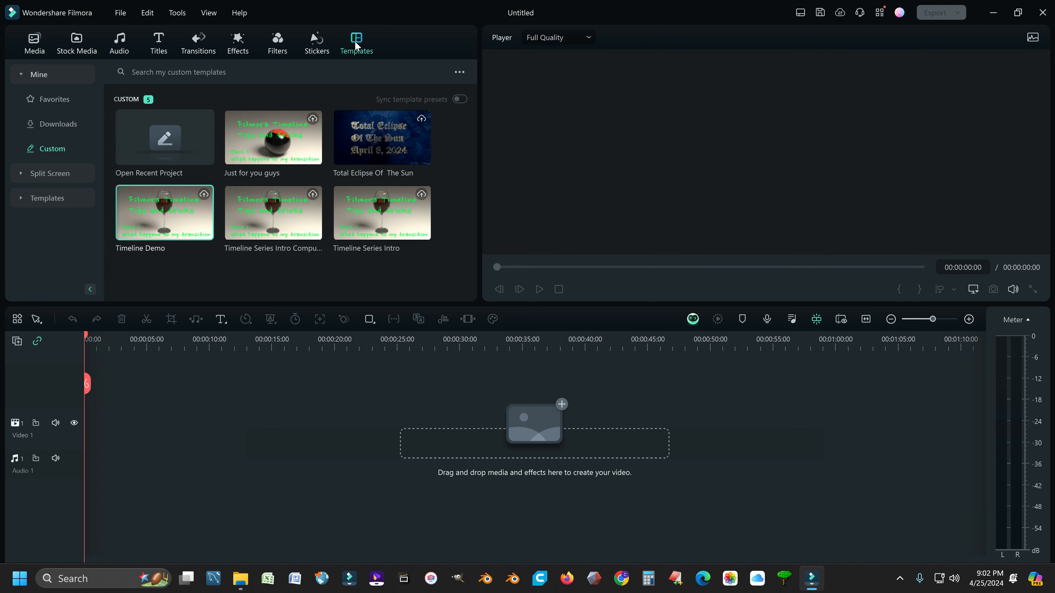
left_click_drag(281, 144, 91, 441)
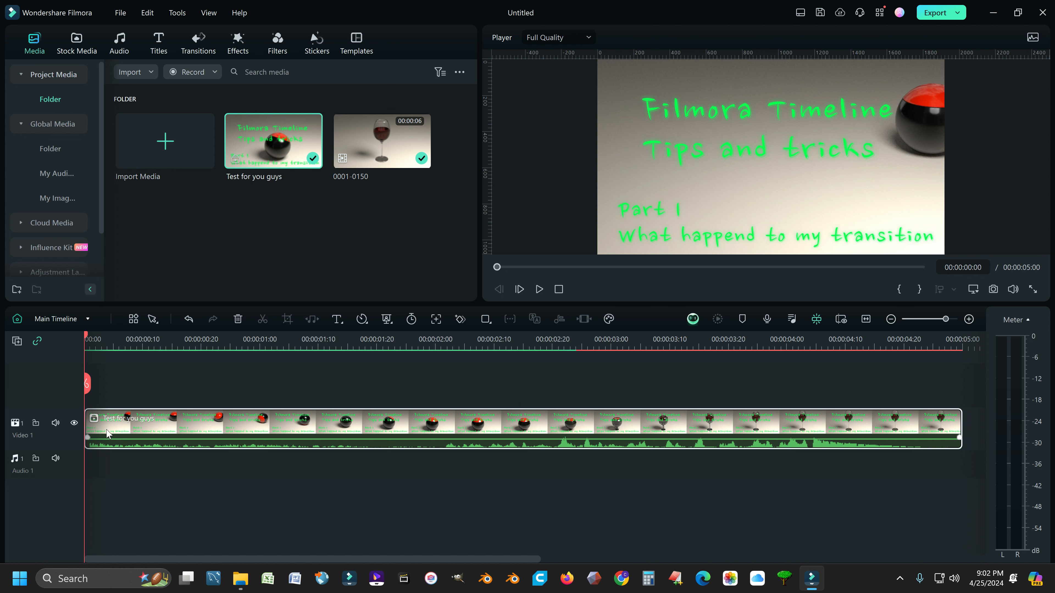
left_click(88, 319)
left_click(74, 363)
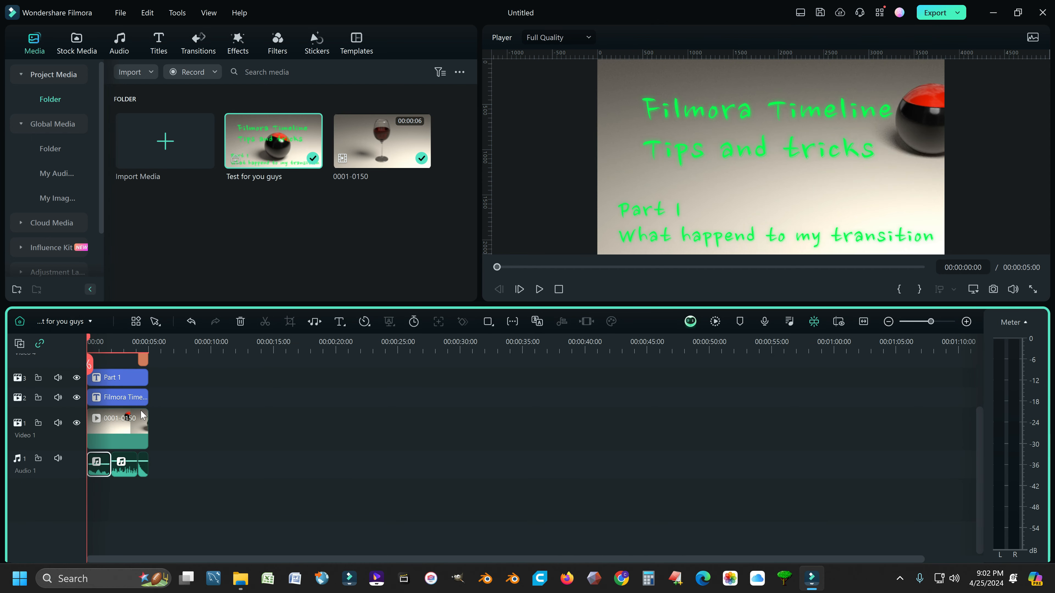
Remove the word "Timeline" from the first line of the Video 2 title so it reads "Filmora" above "Tips and tricks"
double_click(118, 398)
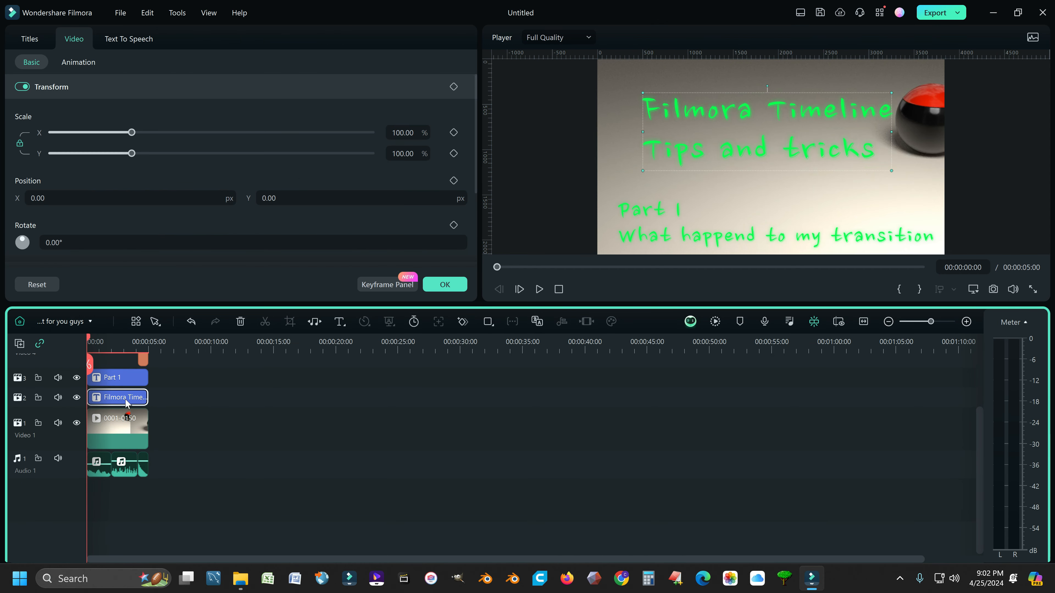
scroll(69, 160, "down", 3)
scroll(67, 156, "up", 3)
scroll(67, 157, "down", 3)
scroll(68, 156, "up", 3)
left_click(36, 41)
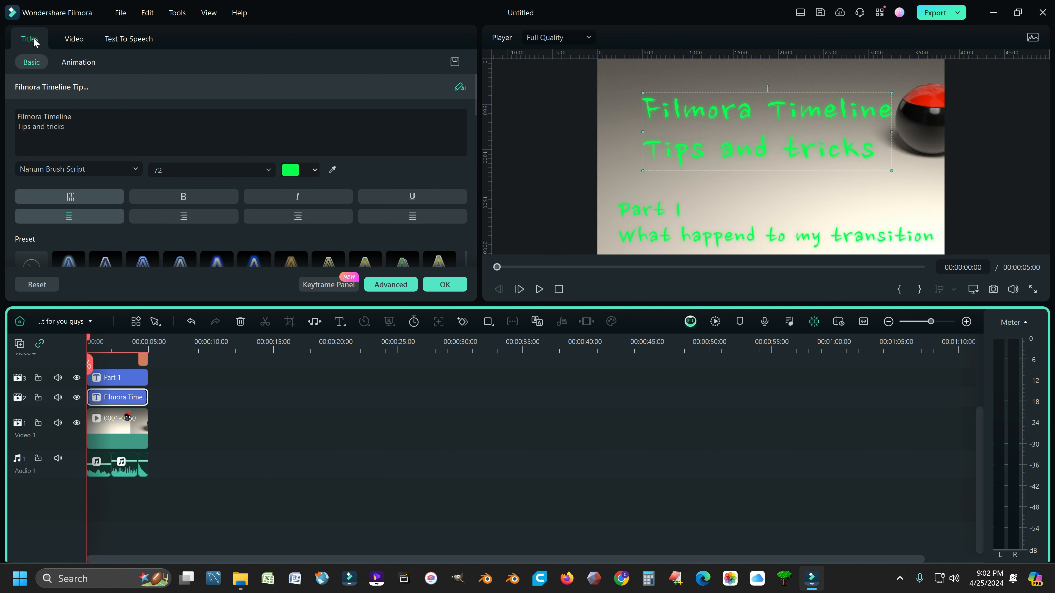
left_click_drag(43, 117, 72, 116)
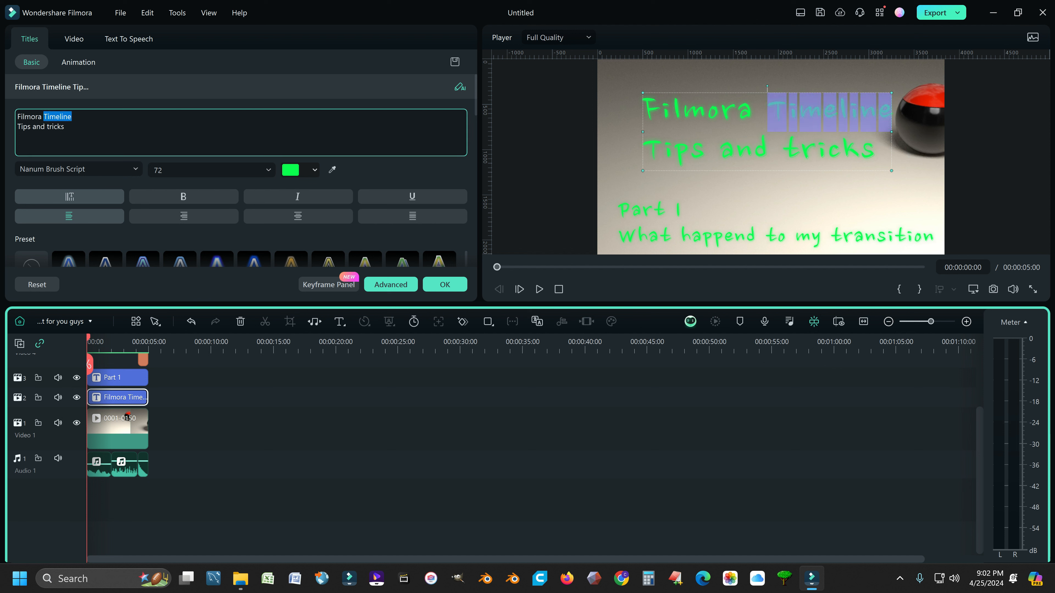
key("BackSpace")
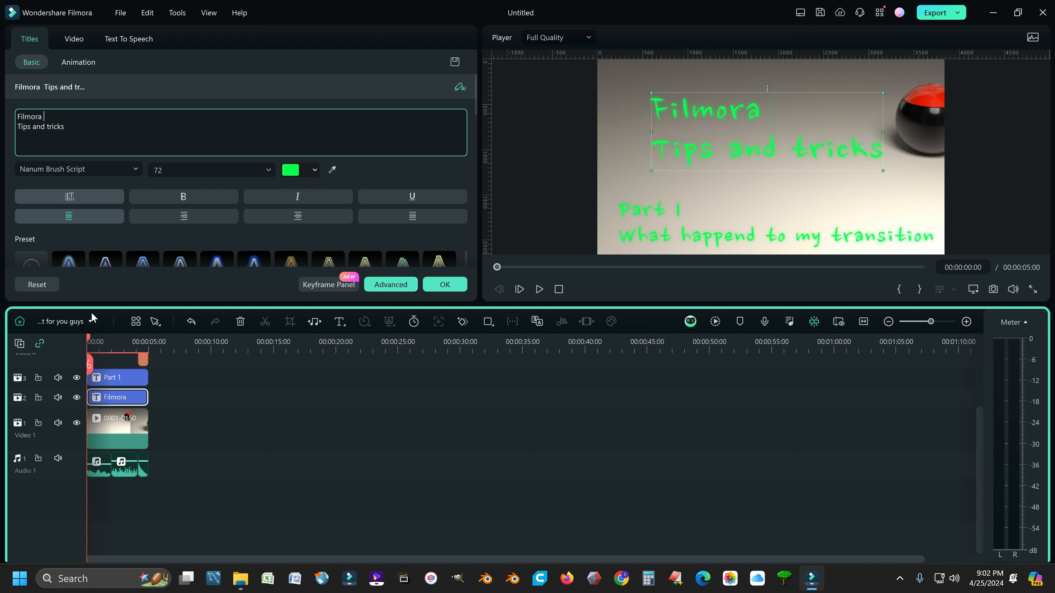
Replace the text of the Video 3 title with the single line "Compound Clip and Template"
left_click(112, 377)
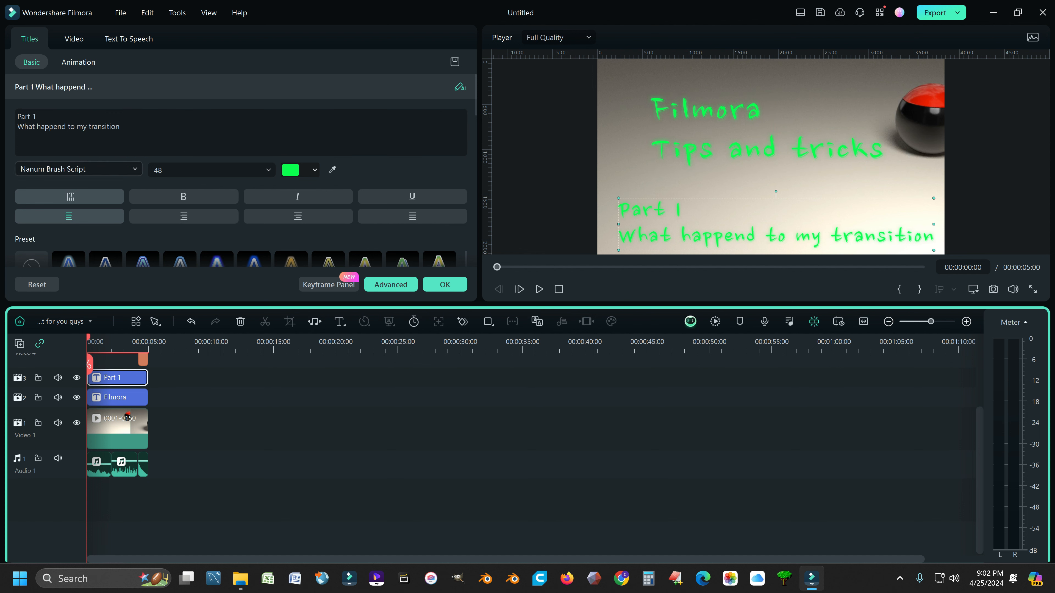
left_click_drag(120, 127, 3, 131)
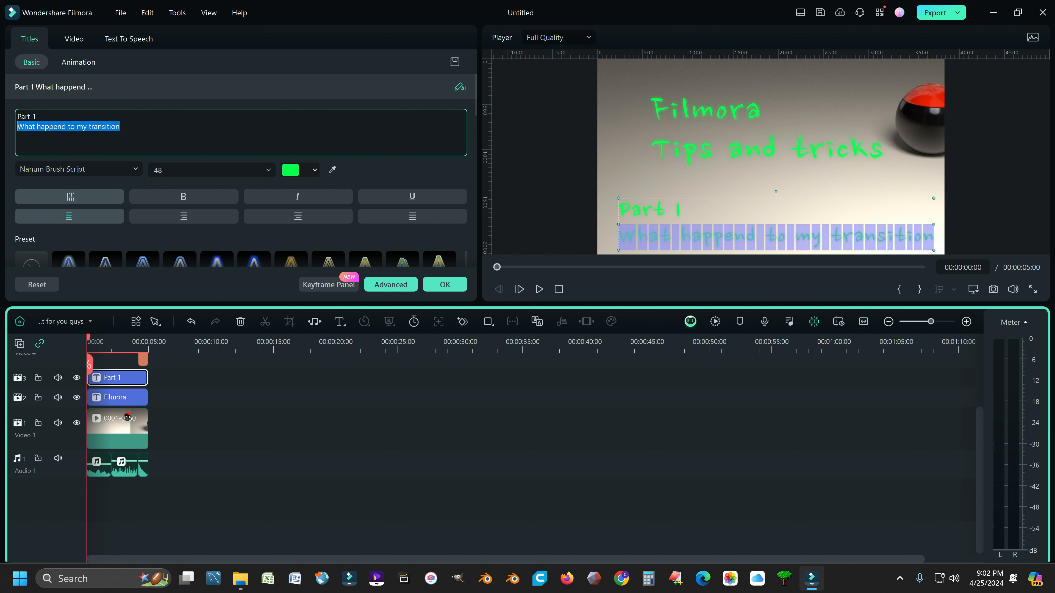
type("Comp")
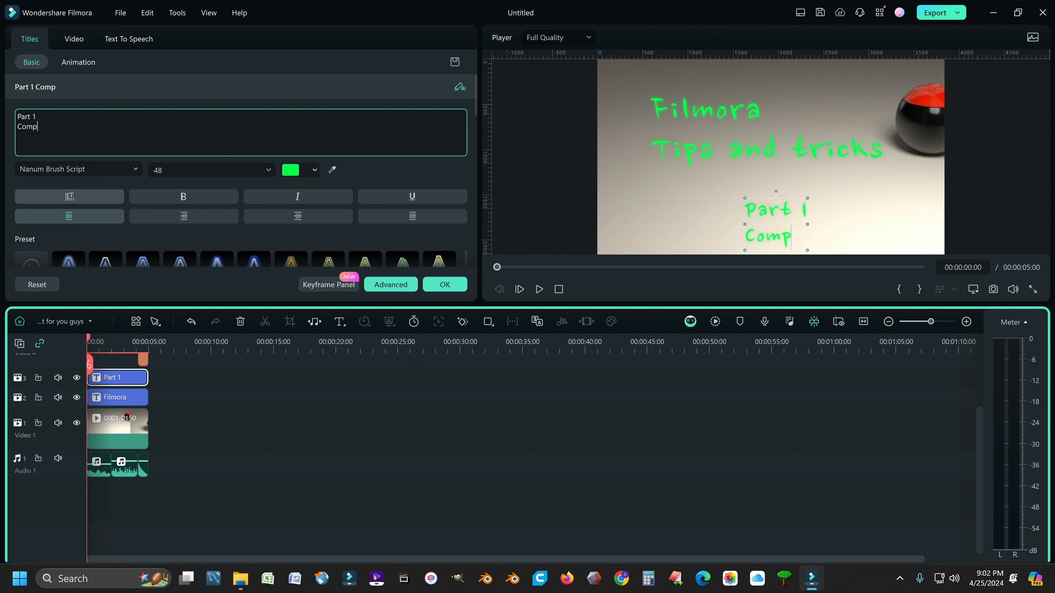
type("ound Clip")
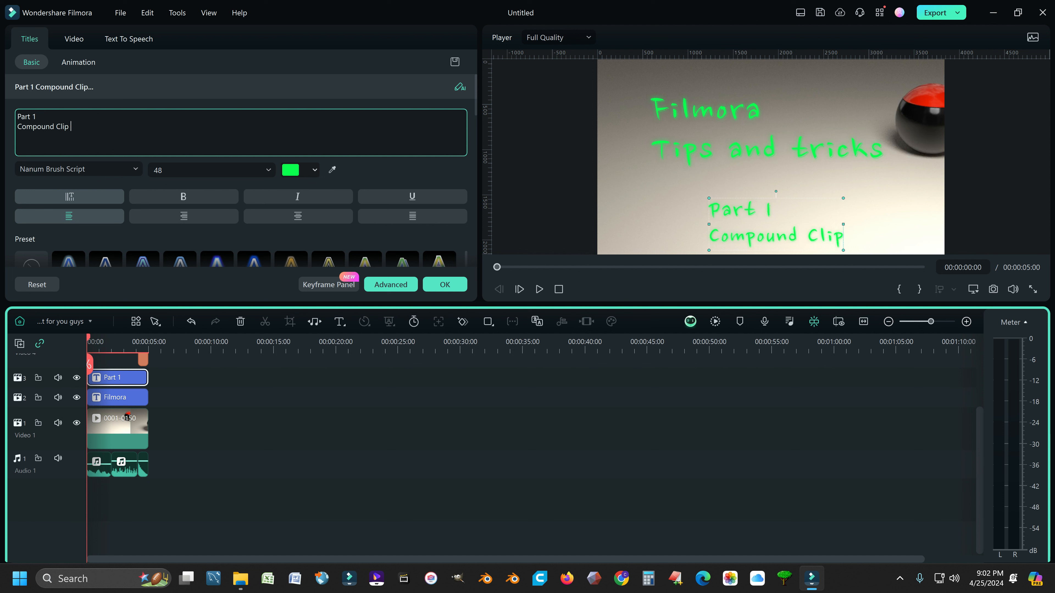
type(" and Temp")
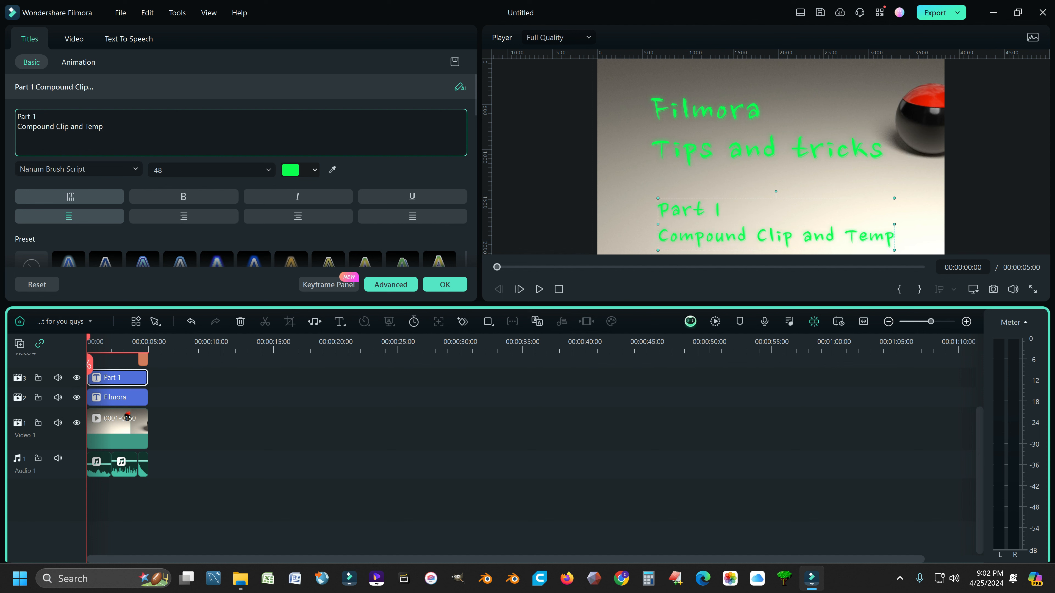
type("late")
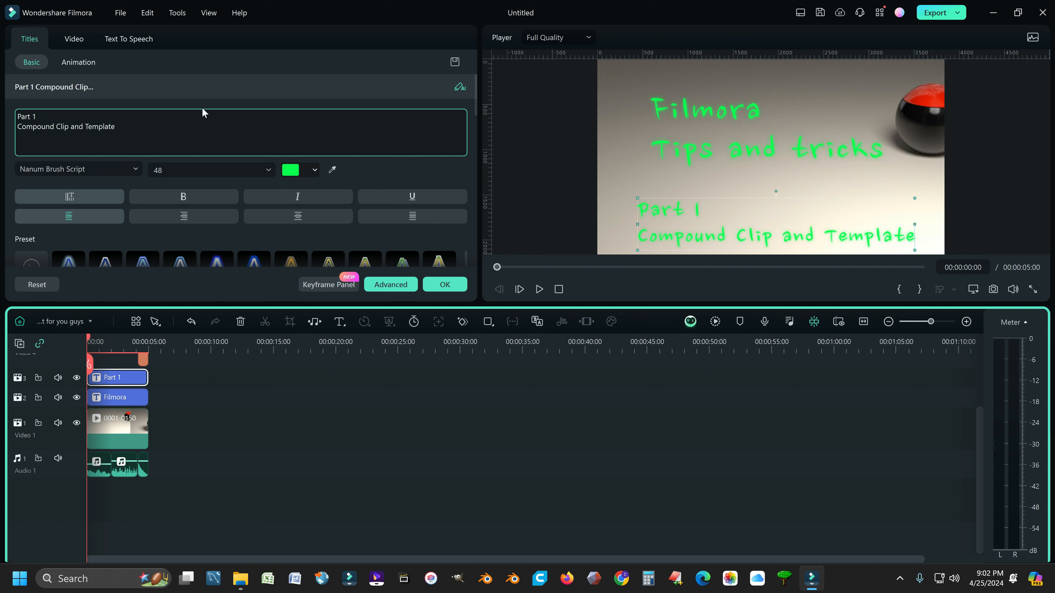
left_click_drag(37, 117, 13, 120)
key("Delete")
key("Delete")
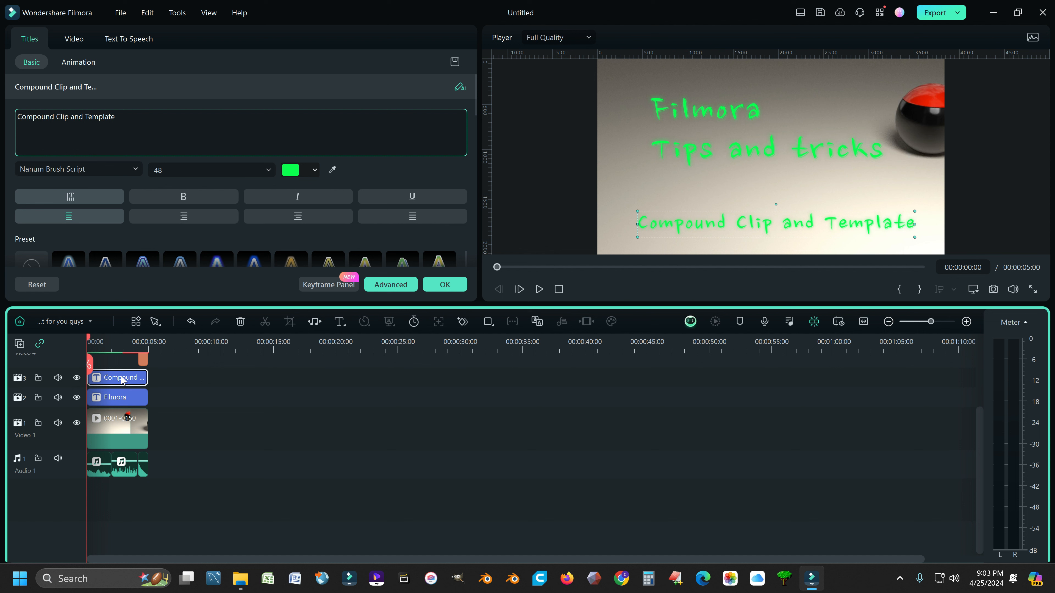
Return to the Main Timeline to view the updated compound clip, and display the whole Global Media library
left_click(91, 322)
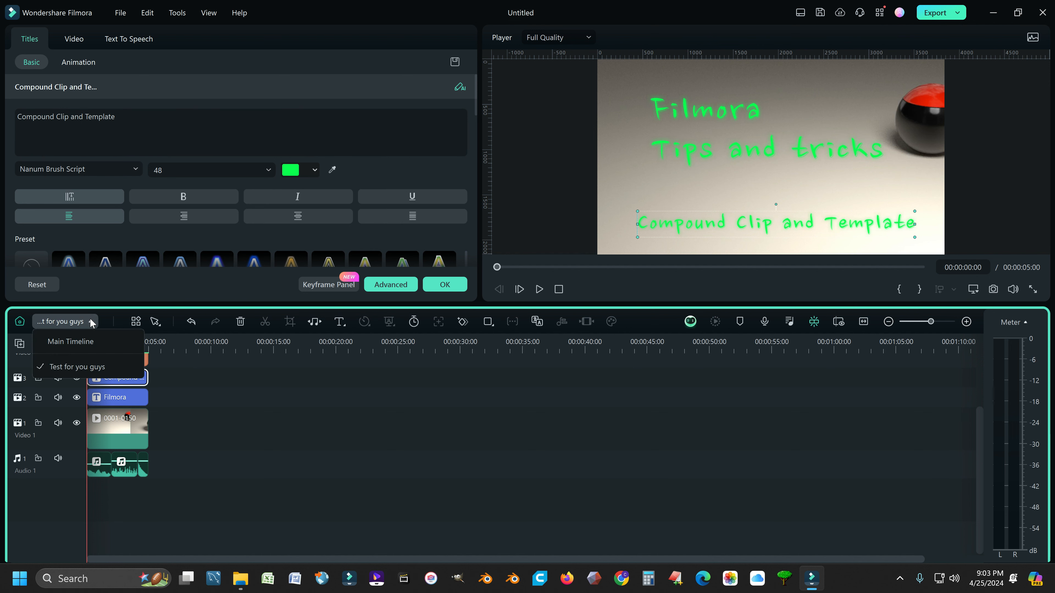
left_click(68, 341)
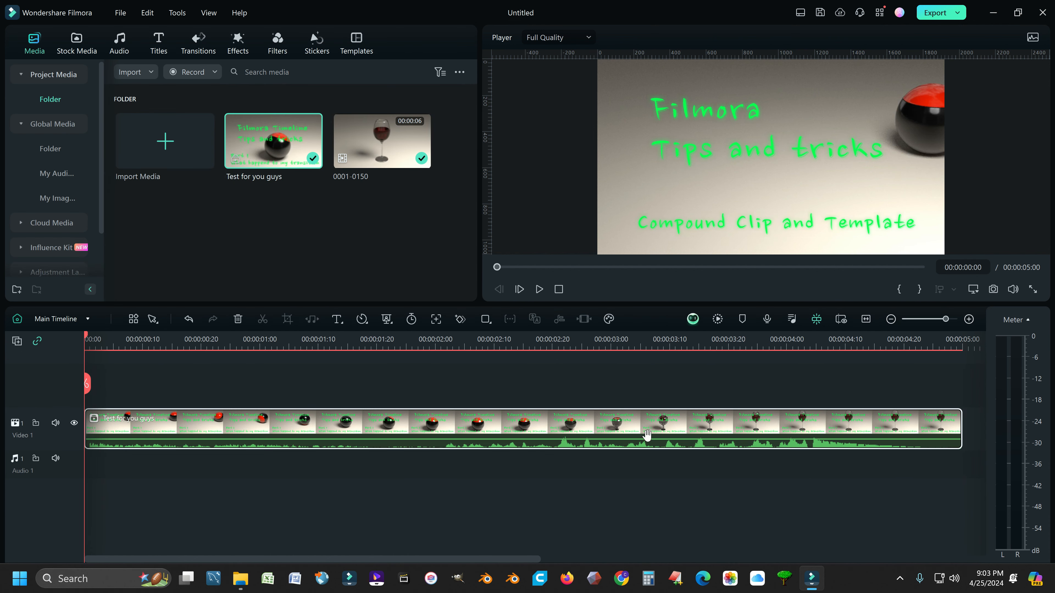
left_click_drag(681, 344, 448, 359)
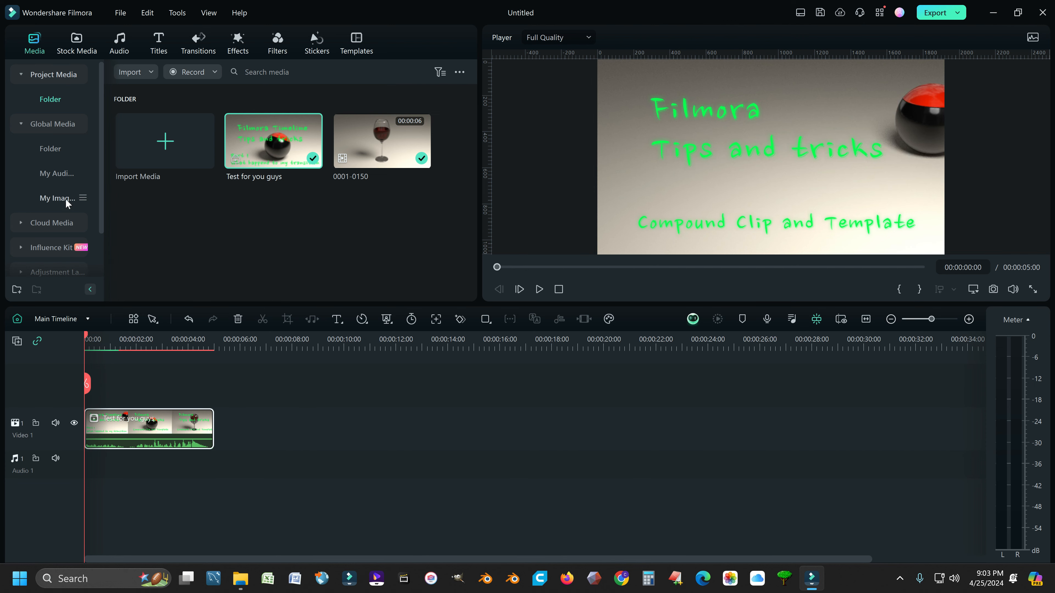
left_click(55, 128)
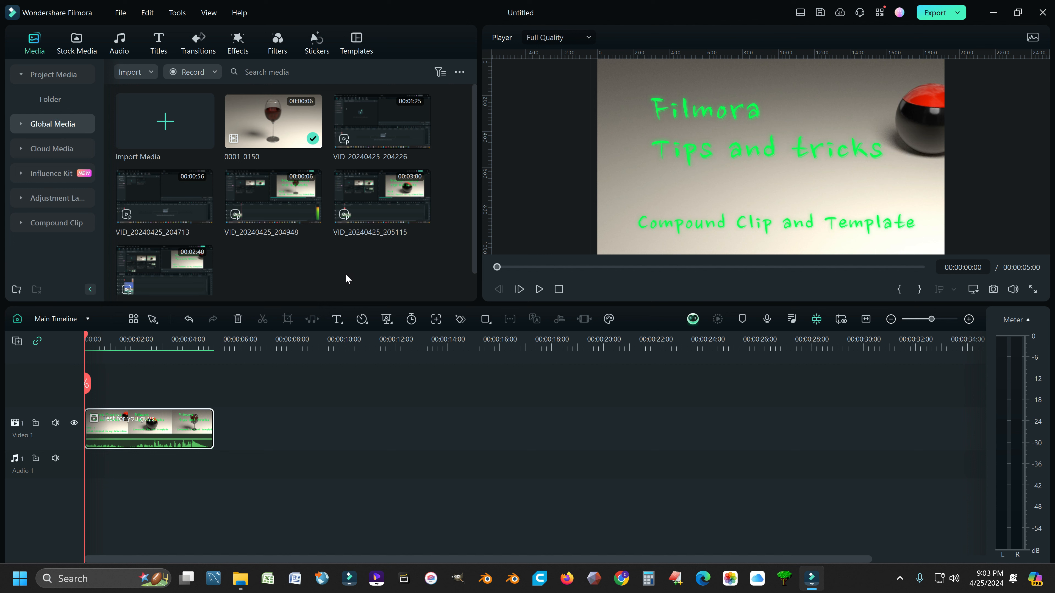